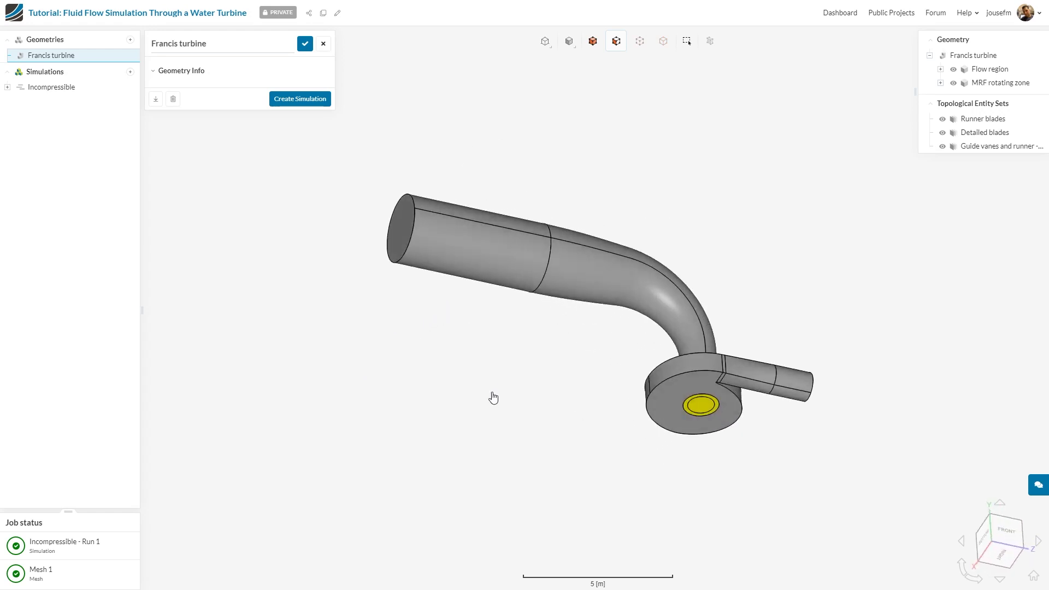
pyautogui.moveTo(452, 363); pyautogui.dragTo(514, 386)
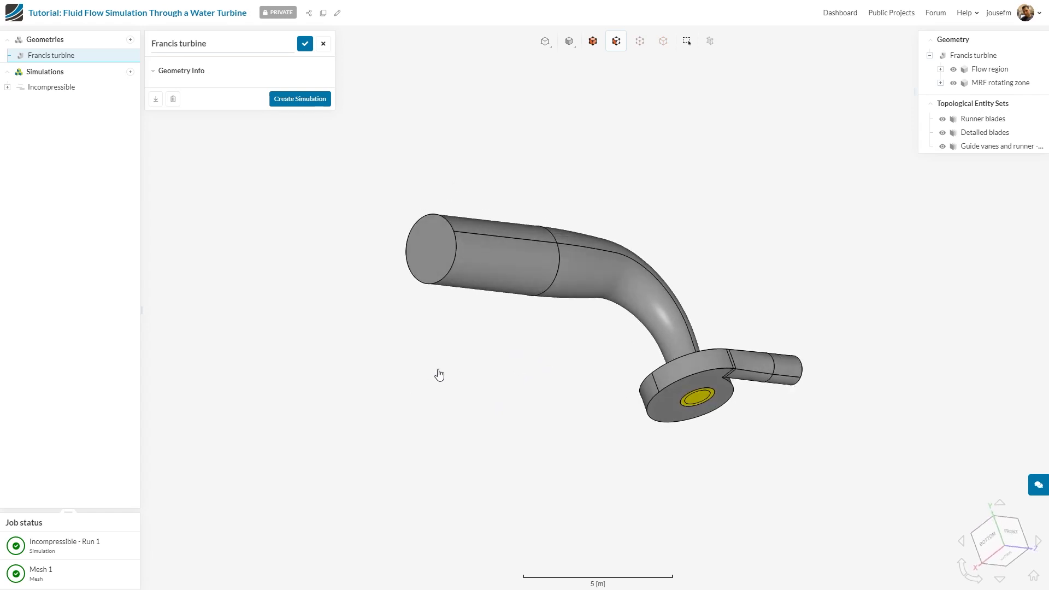
pyautogui.moveTo(438, 375); pyautogui.dragTo(336, 261)
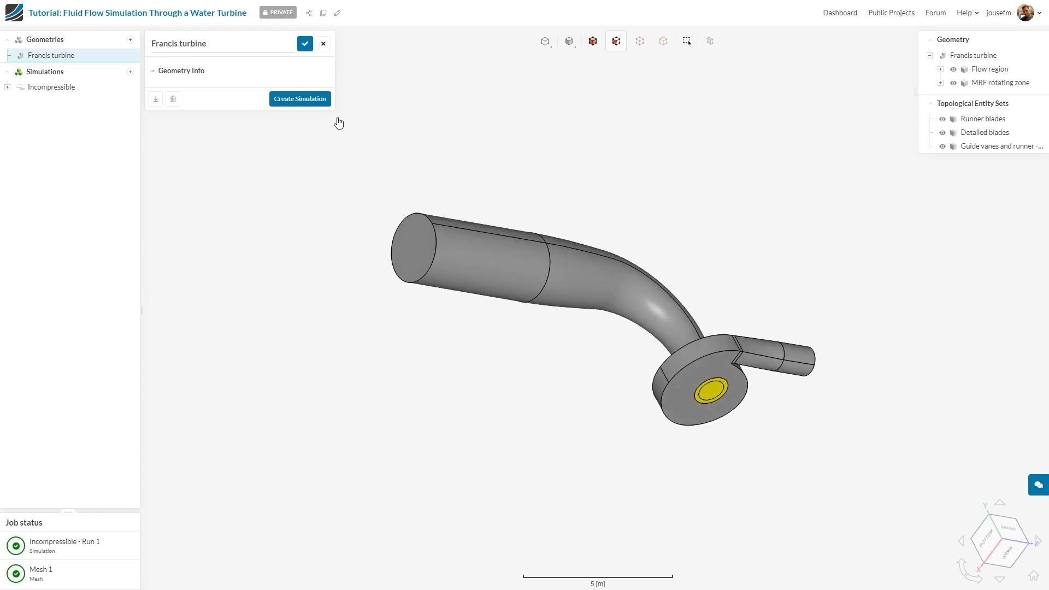
# - Create a new Incompressible simulation and assign Water (997.3 kg/m³) to the Flow region volume
pyautogui.click(308, 104)
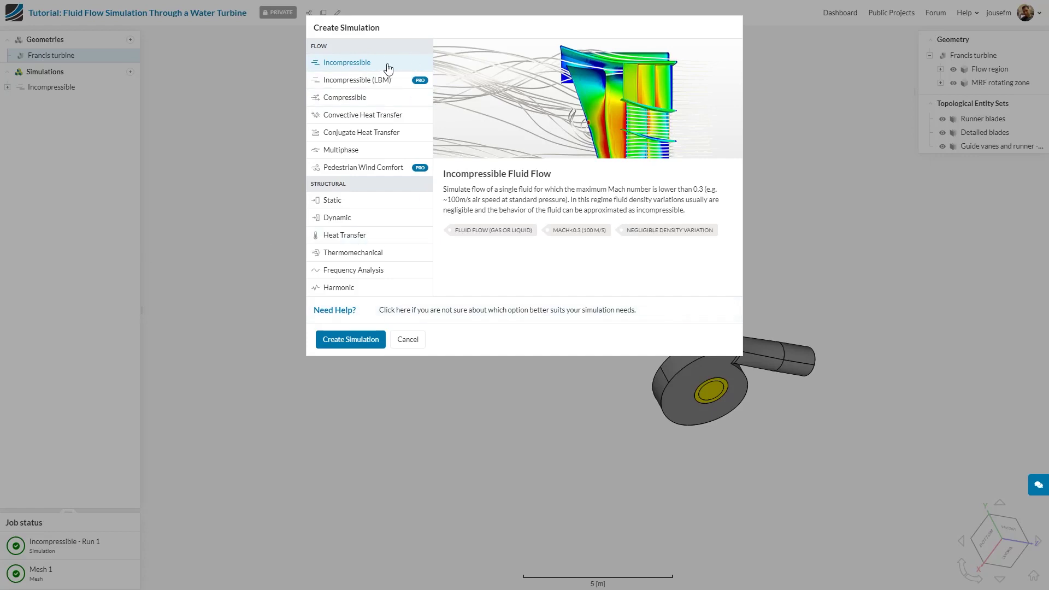
pyautogui.click(352, 339)
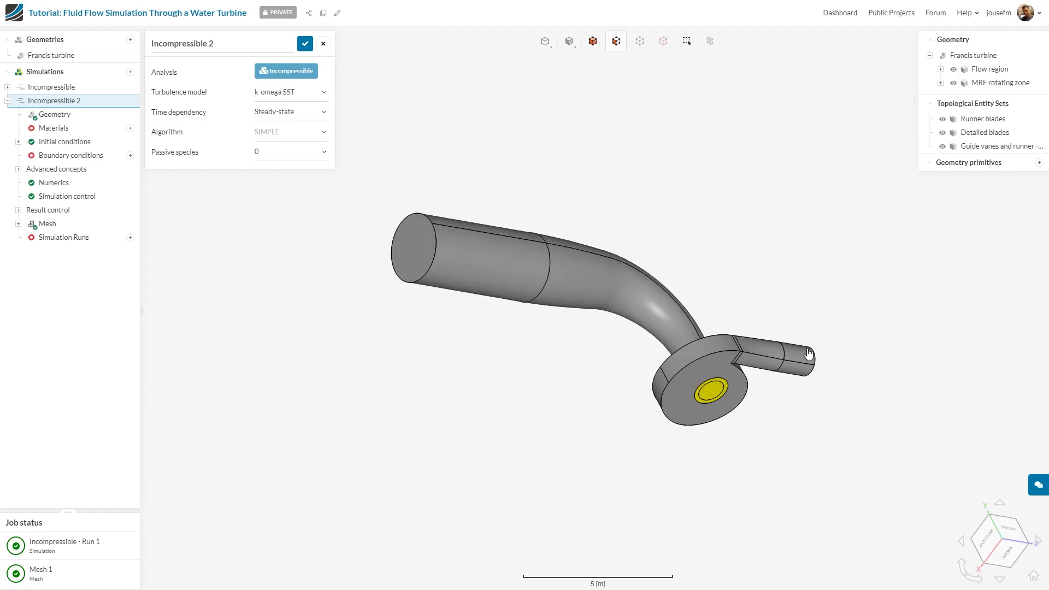
pyautogui.click(69, 128)
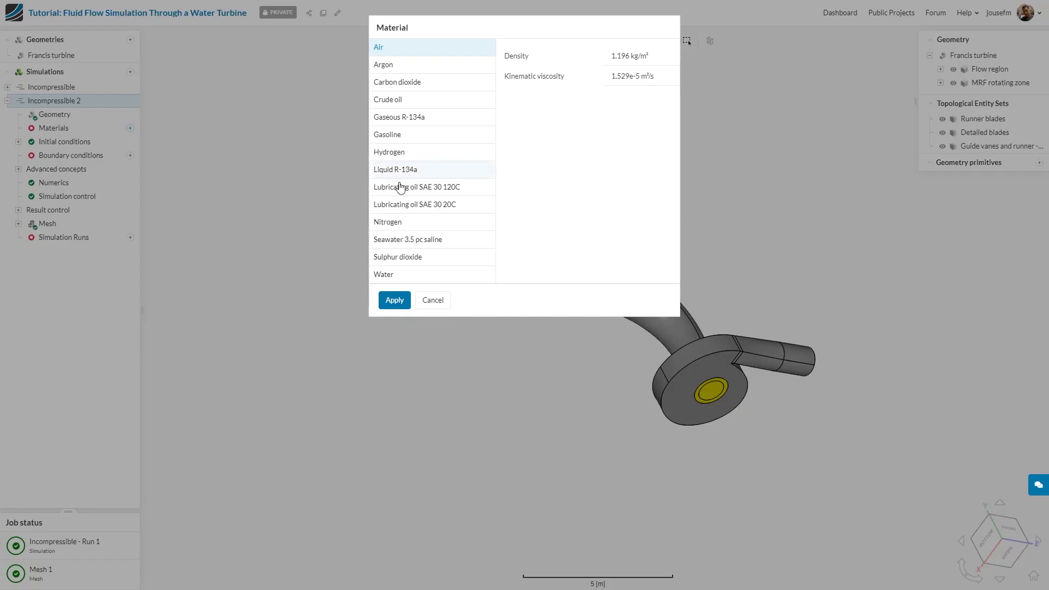
pyautogui.click(404, 278)
pyautogui.click(395, 300)
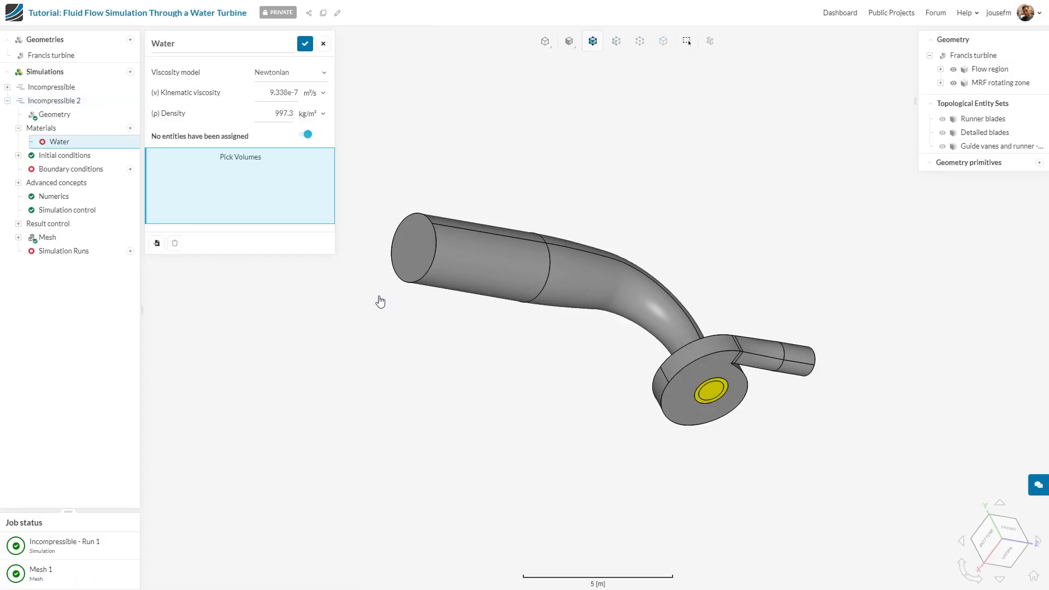
pyautogui.click(432, 250)
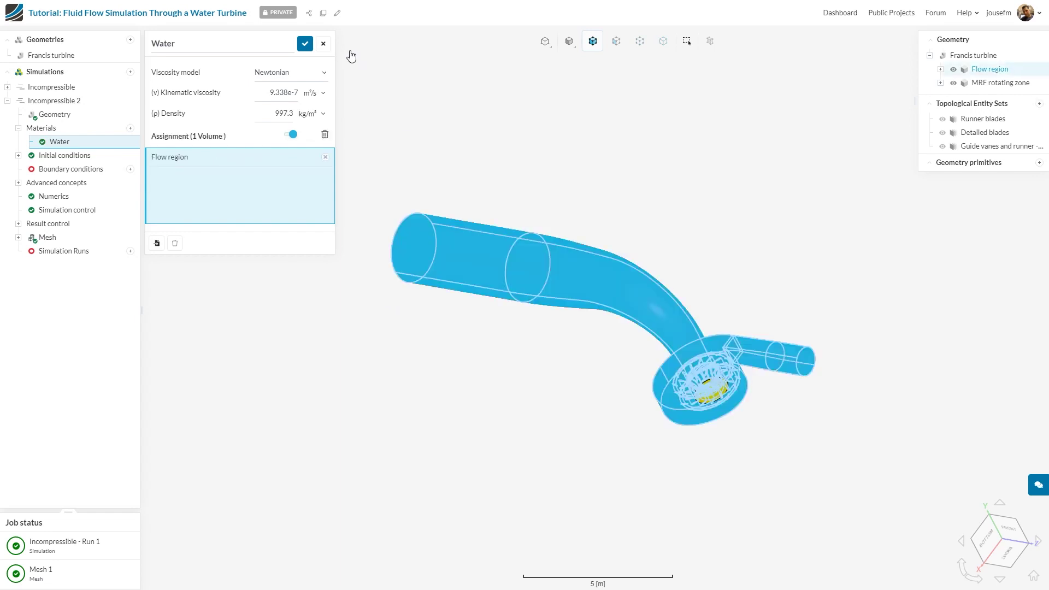
# - Save the Water material, expand Initial conditions, and add a Velocity inlet boundary condition
pyautogui.click(304, 45)
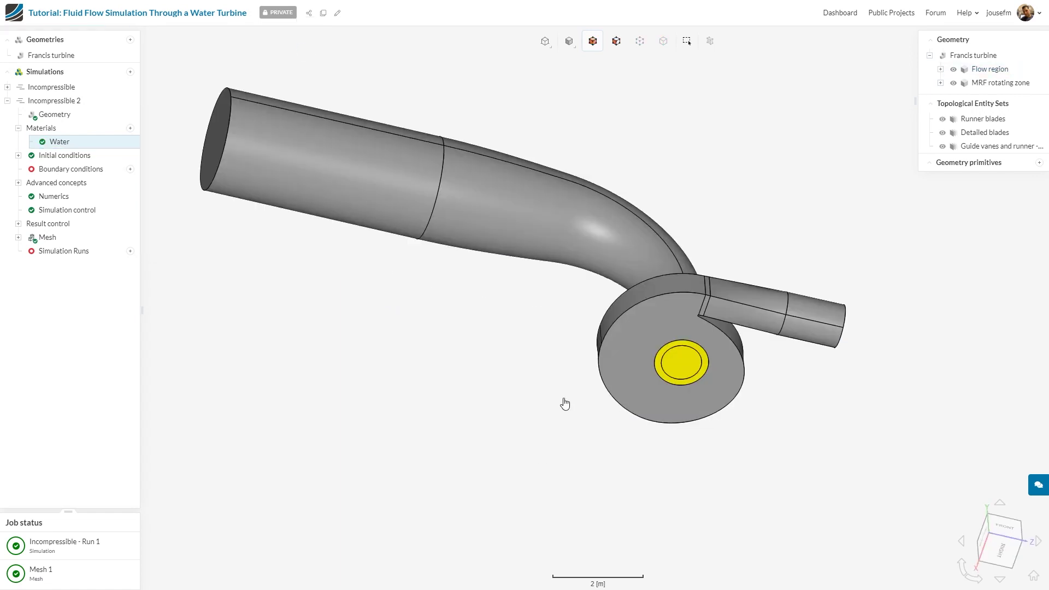
pyautogui.moveTo(565, 404)
pyautogui.mouseDown()
pyautogui.moveTo(733, 414)
pyautogui.moveTo(565, 394)
pyautogui.mouseUp()
pyautogui.scroll(5, 565, 394)
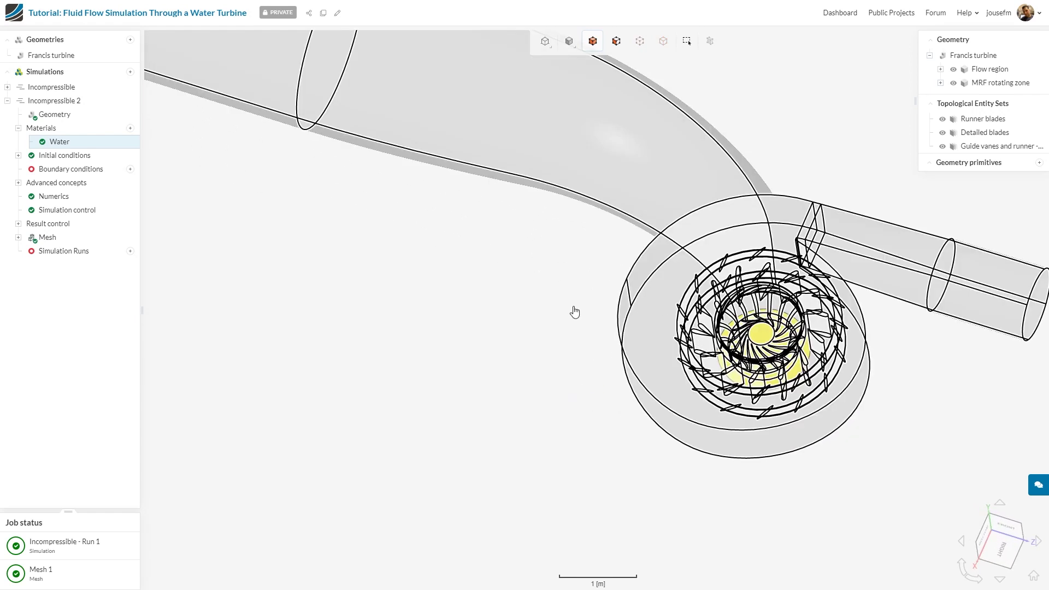
pyautogui.click(87, 156)
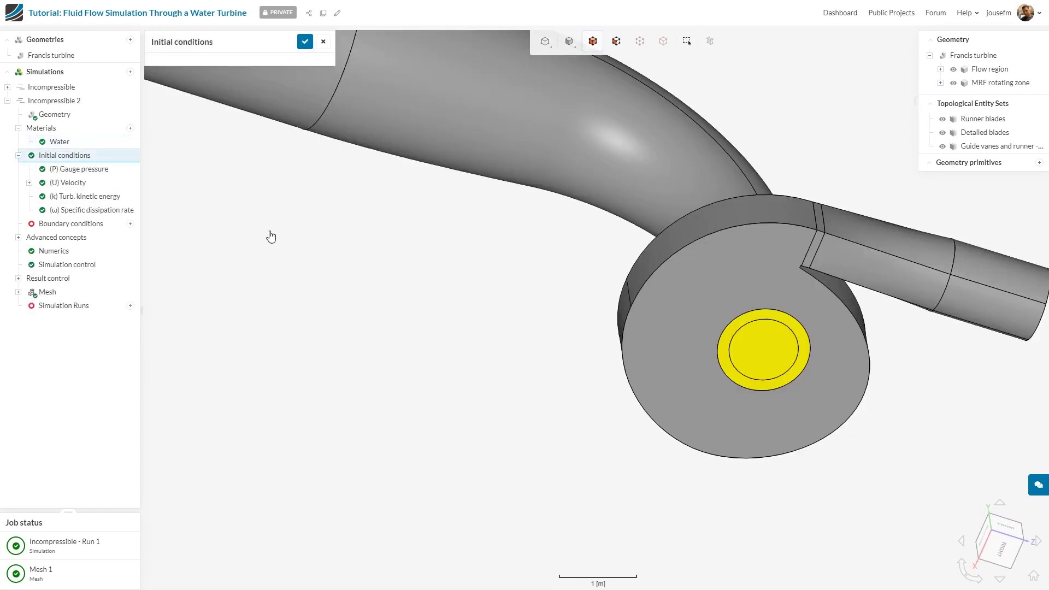
pyautogui.click(130, 224)
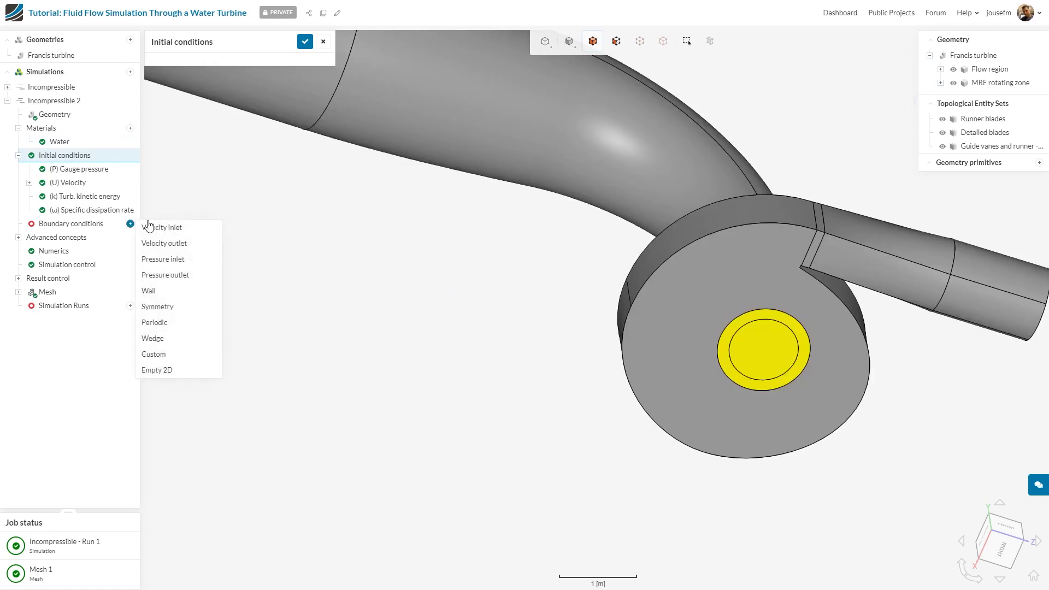
pyautogui.click(158, 227)
# - Test inlet face picks with the MRF rotating zone hidden, leaving Velocity inlet 1 unassigned
pyautogui.click(664, 342)
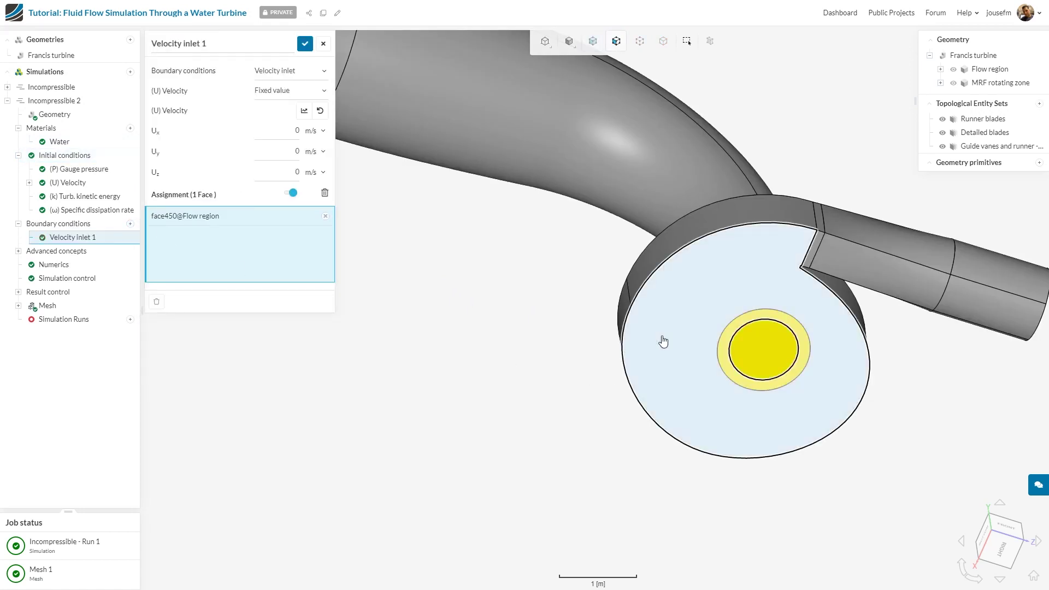
pyautogui.scroll(3, 932, 359)
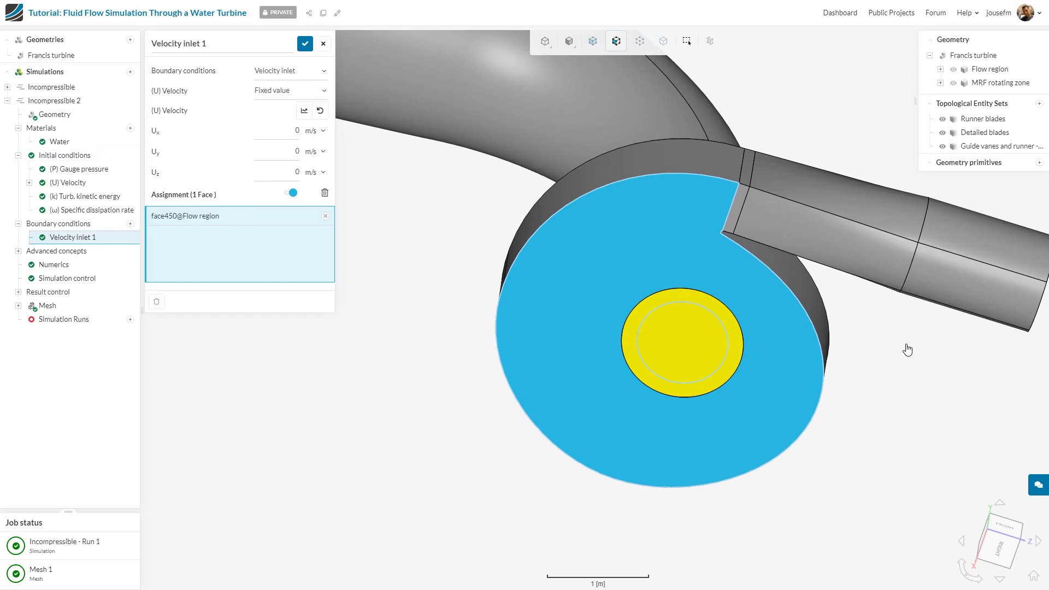
pyautogui.scroll(2, 908, 350)
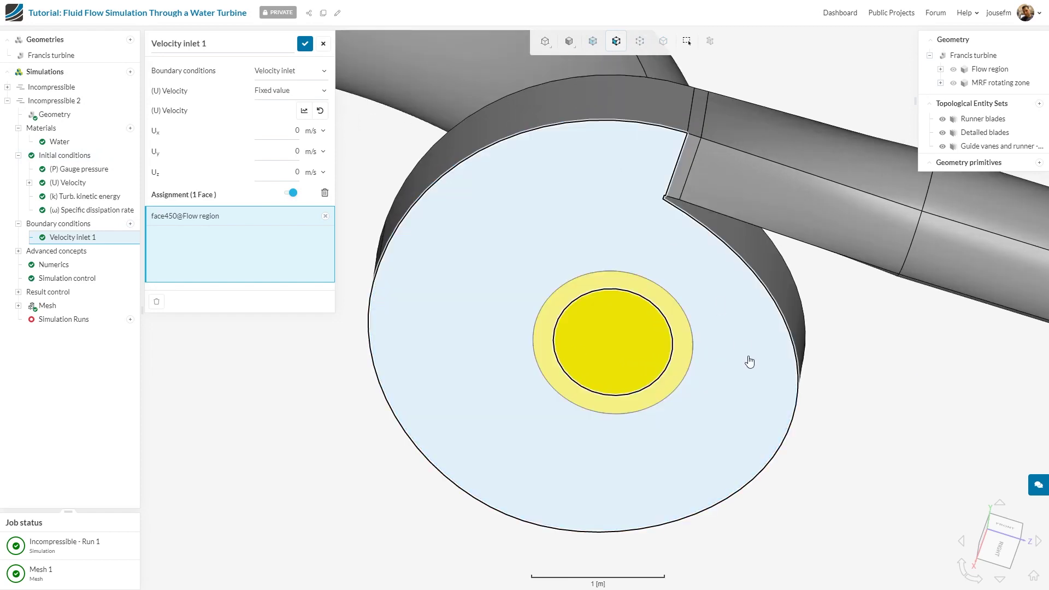
pyautogui.click(582, 306)
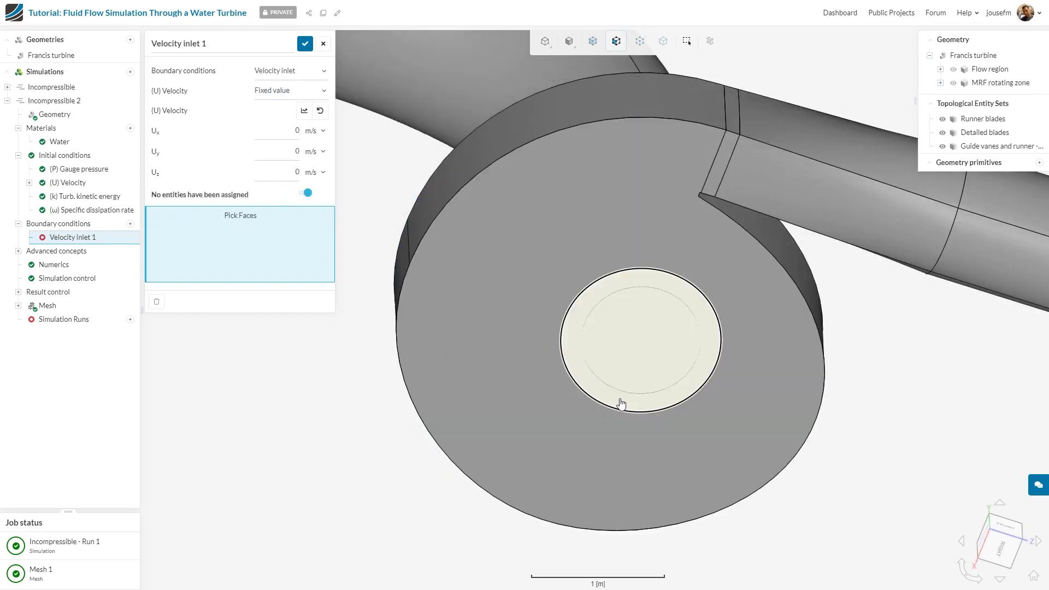
pyautogui.click(1000, 83)
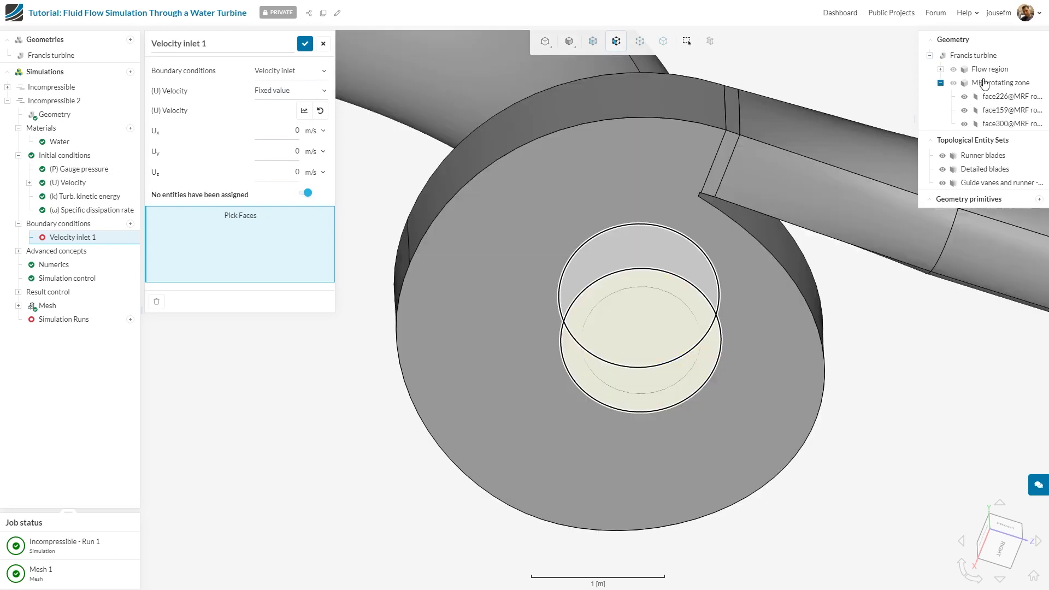
pyautogui.click(954, 82)
pyautogui.click(941, 83)
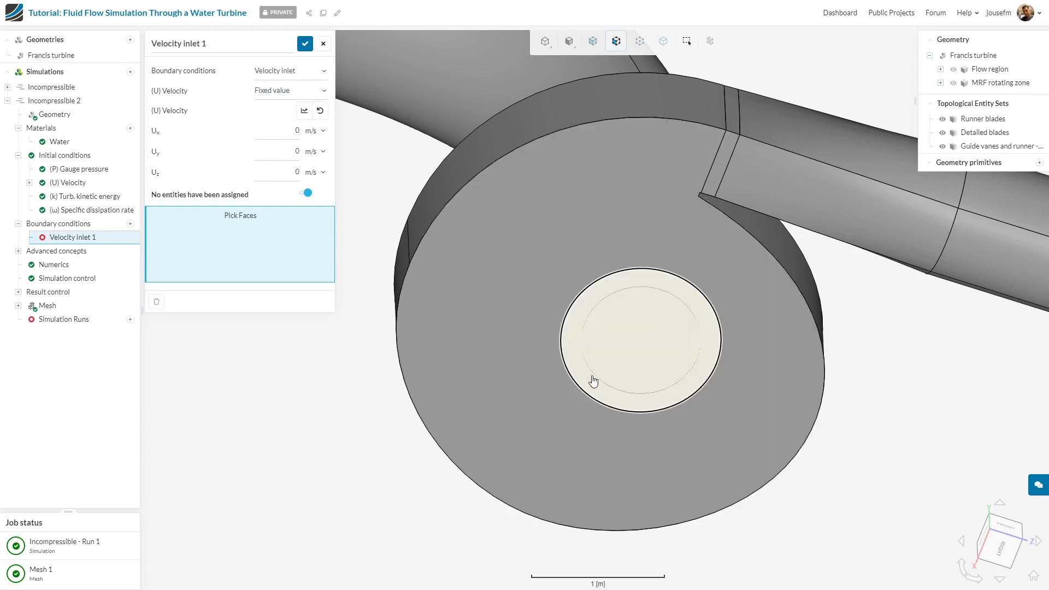
pyautogui.click(631, 399)
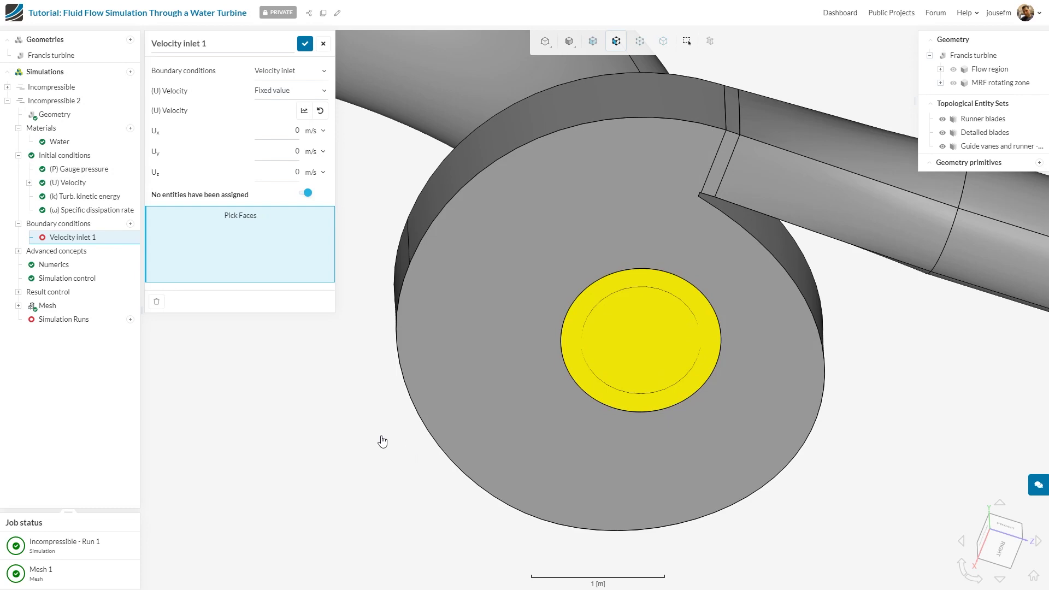
pyautogui.moveTo(387, 452); pyautogui.dragTo(475, 312)
pyautogui.scroll(-5, 475, 295)
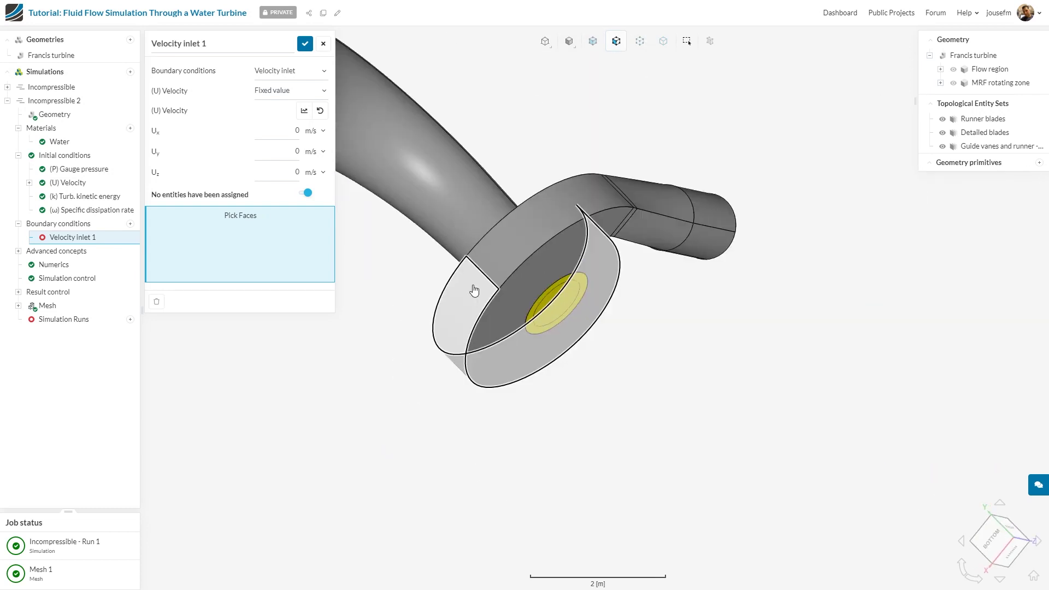
pyautogui.moveTo(478, 204); pyautogui.dragTo(499, 225)
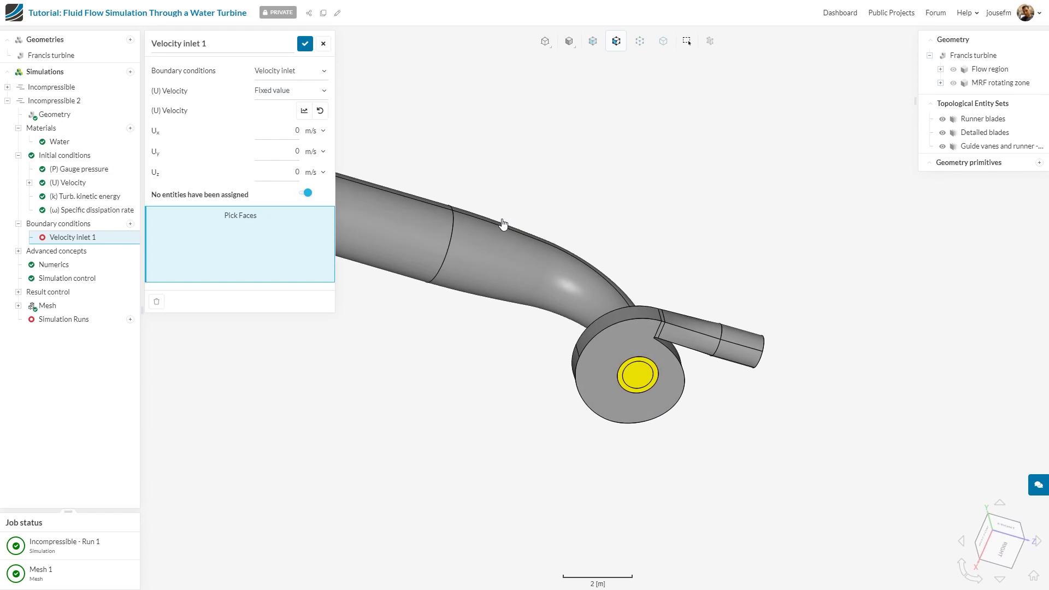
pyautogui.scroll(3, 539, 241)
pyautogui.moveTo(583, 223); pyautogui.dragTo(564, 275, button='right')
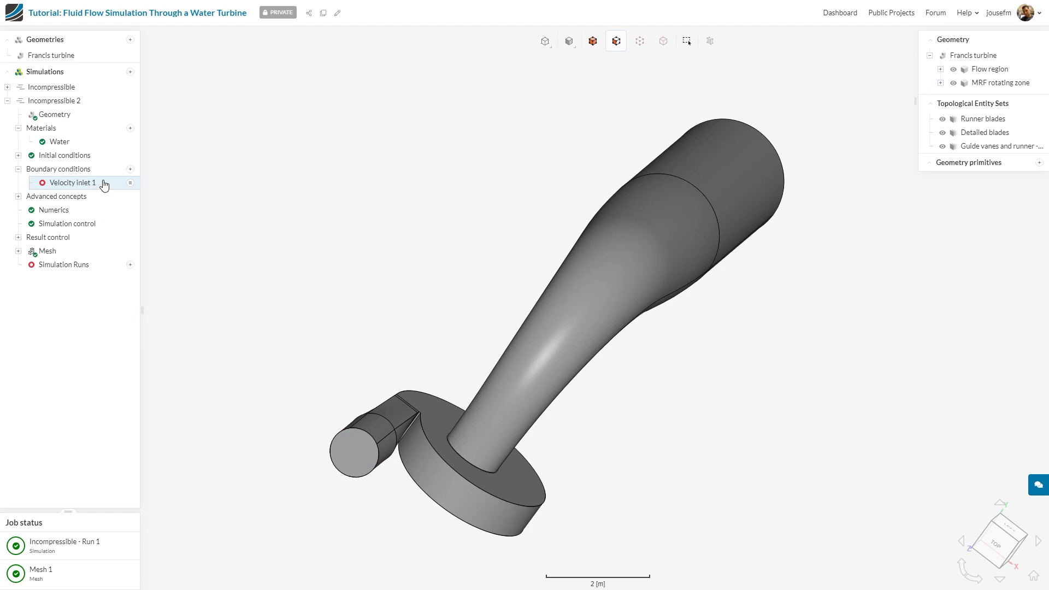
# - Set Velocity inlet 1 on the small pipe's end face (face317) to 16 m³/s volumetric flow rate
pyautogui.click(99, 184)
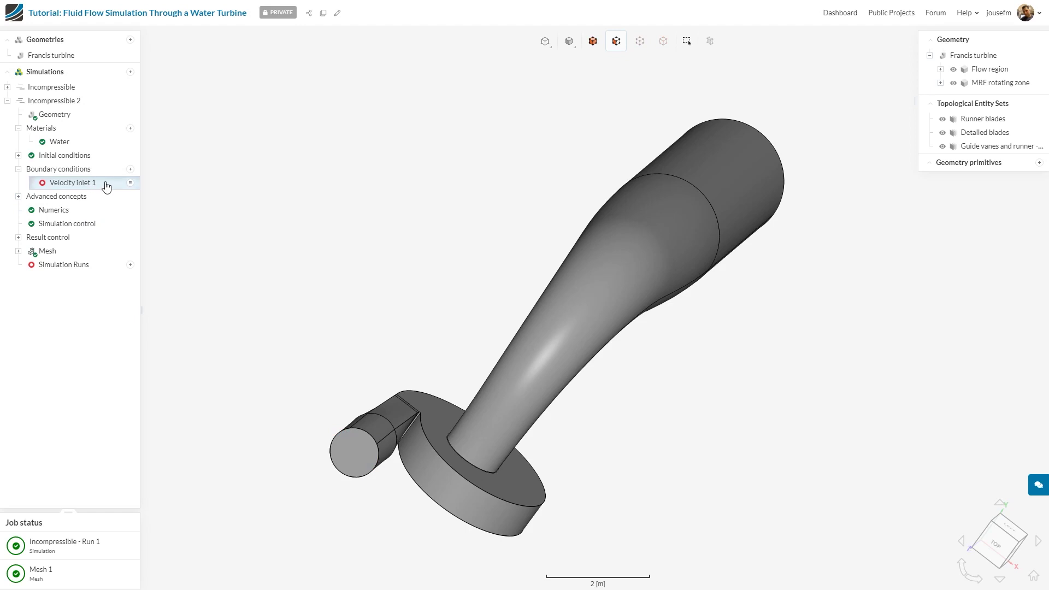
pyautogui.click(342, 461)
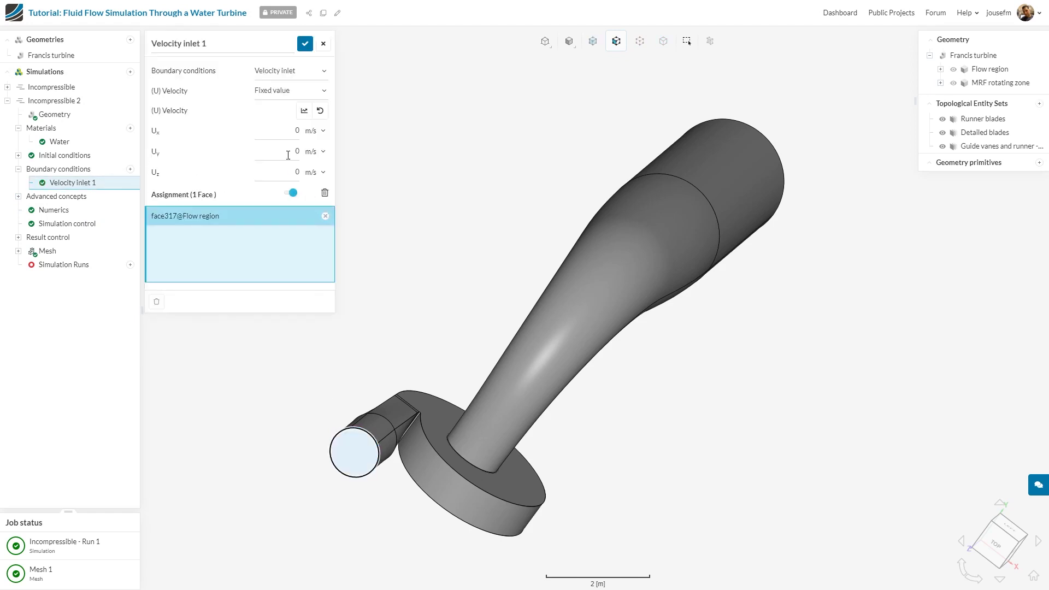
pyautogui.click(296, 88)
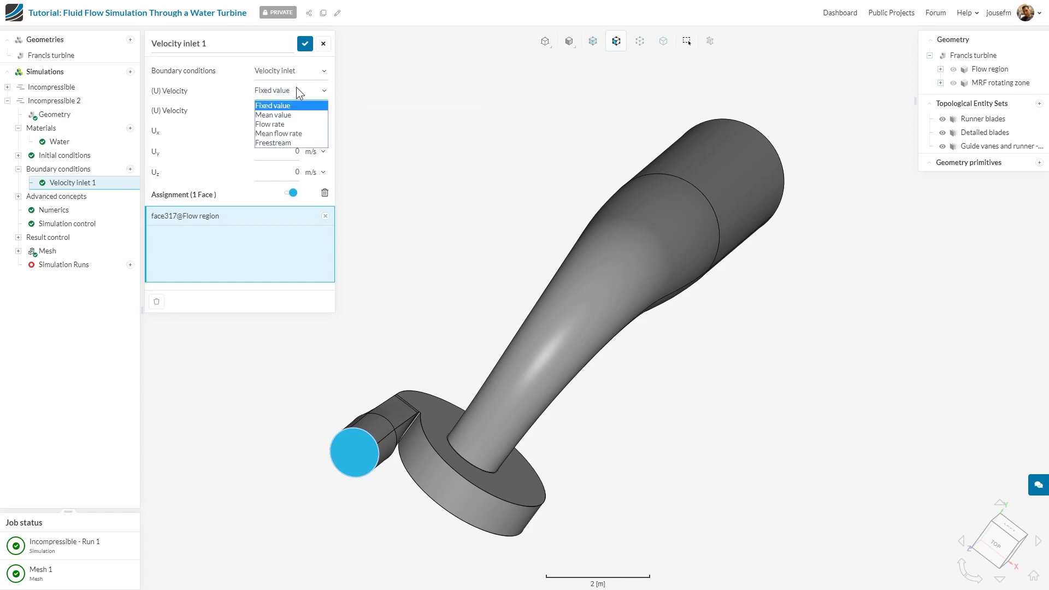
pyautogui.click(294, 122)
pyautogui.click(301, 111)
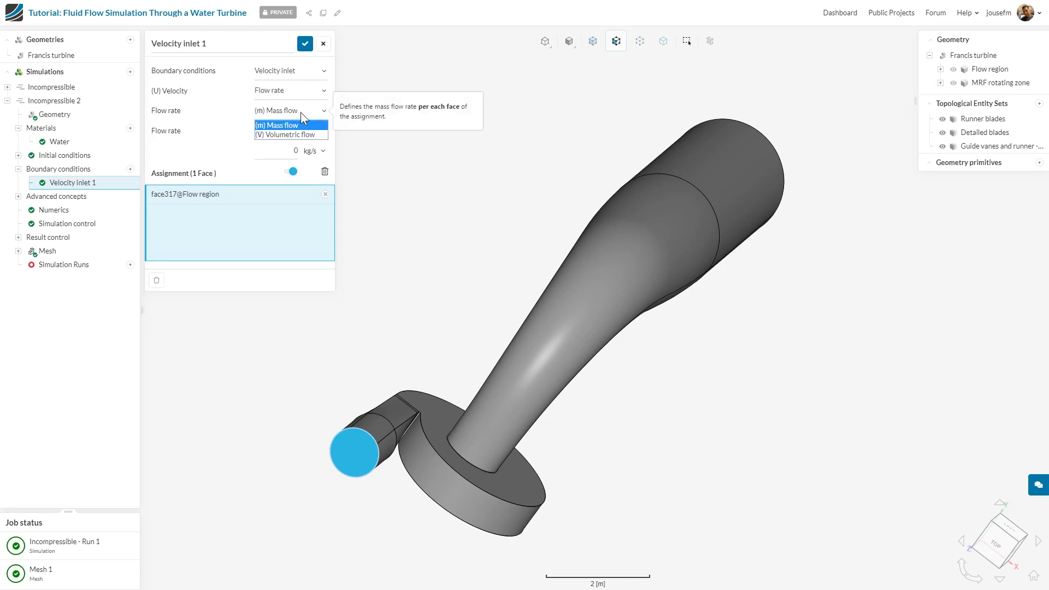
pyautogui.click(314, 133)
pyautogui.doubleClick(288, 152)
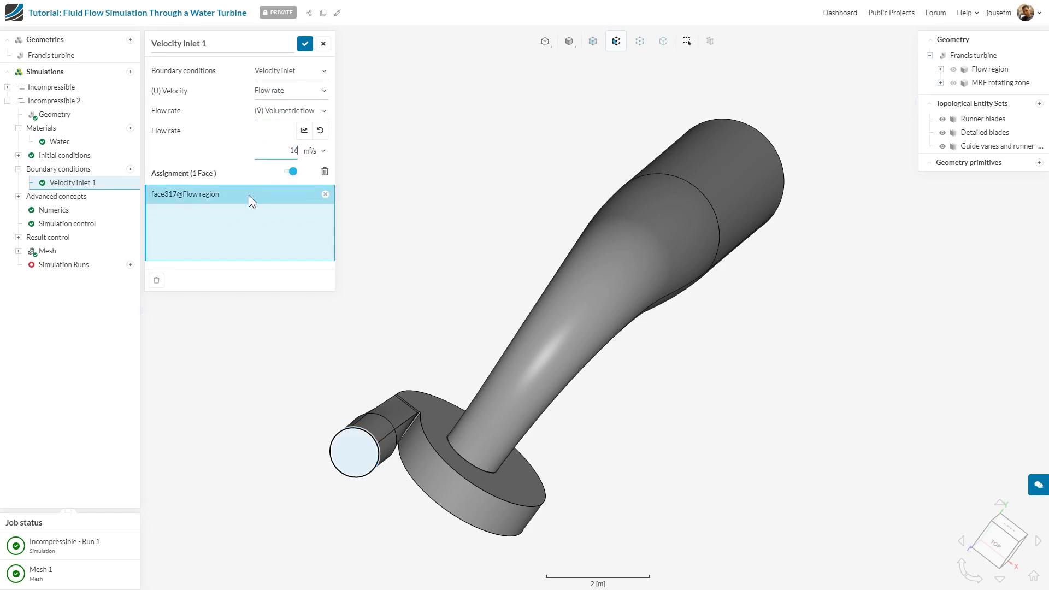
pyautogui.moveTo(426, 267); pyautogui.dragTo(415, 270)
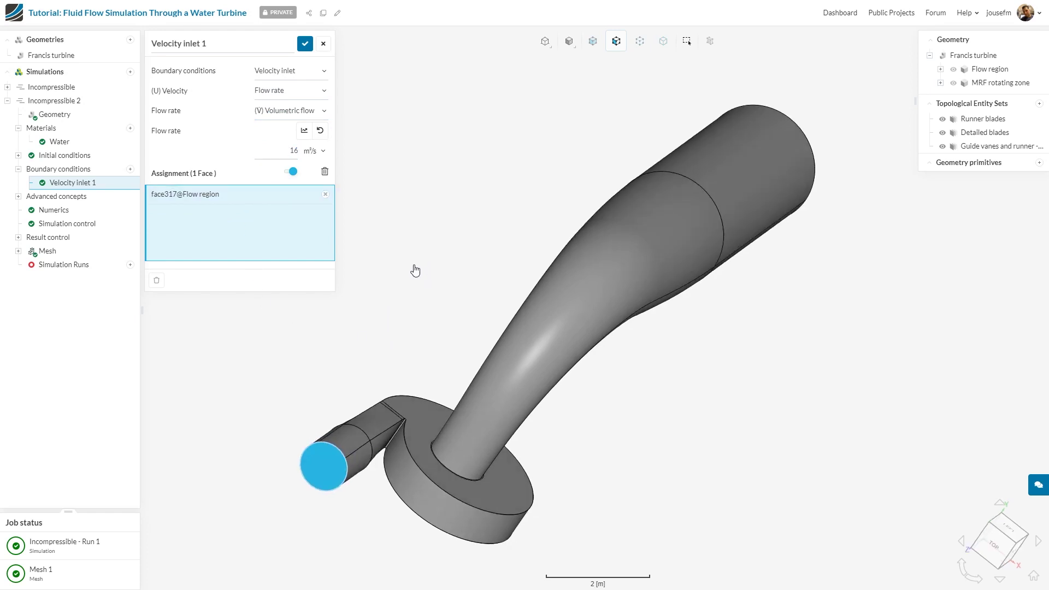
pyautogui.click(305, 43)
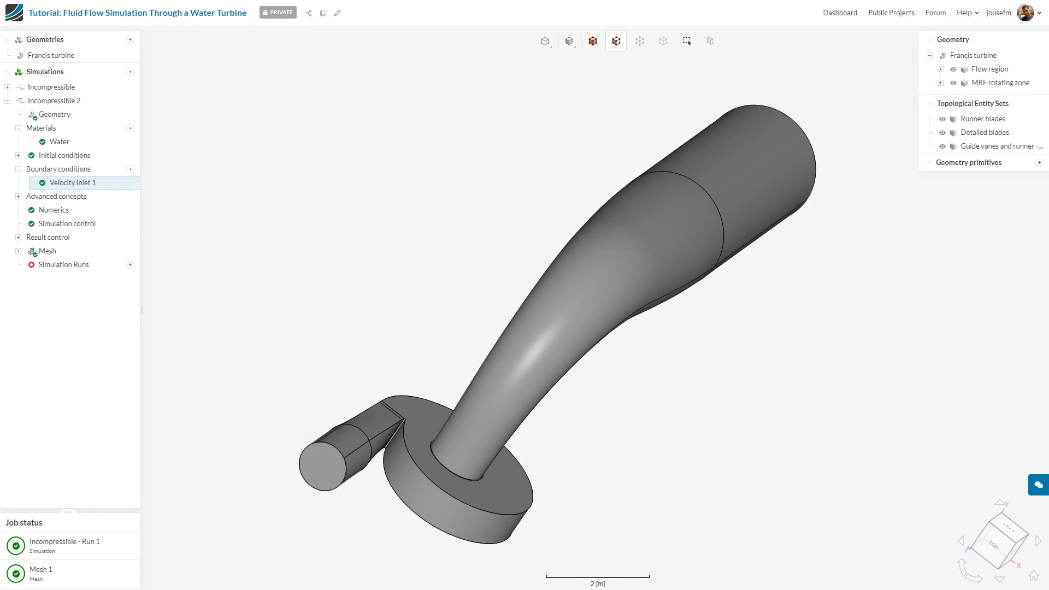
# - Add Pressure outlet 2 at 0 Pa gauge on the draft tube's outlet end face
pyautogui.moveTo(394, 307); pyautogui.dragTo(264, 246)
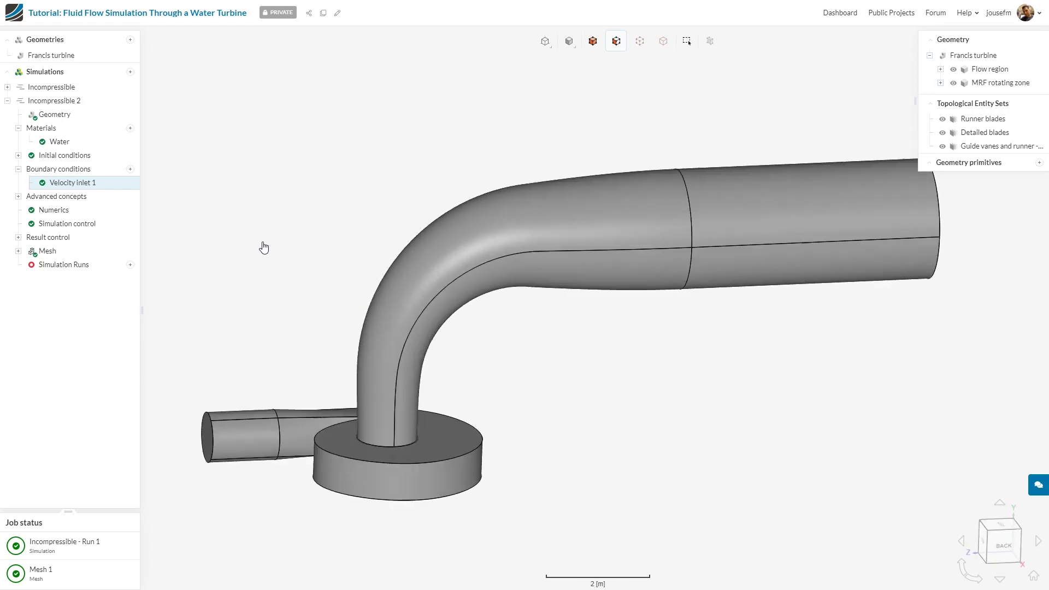
pyautogui.moveTo(663, 425); pyautogui.dragTo(523, 411)
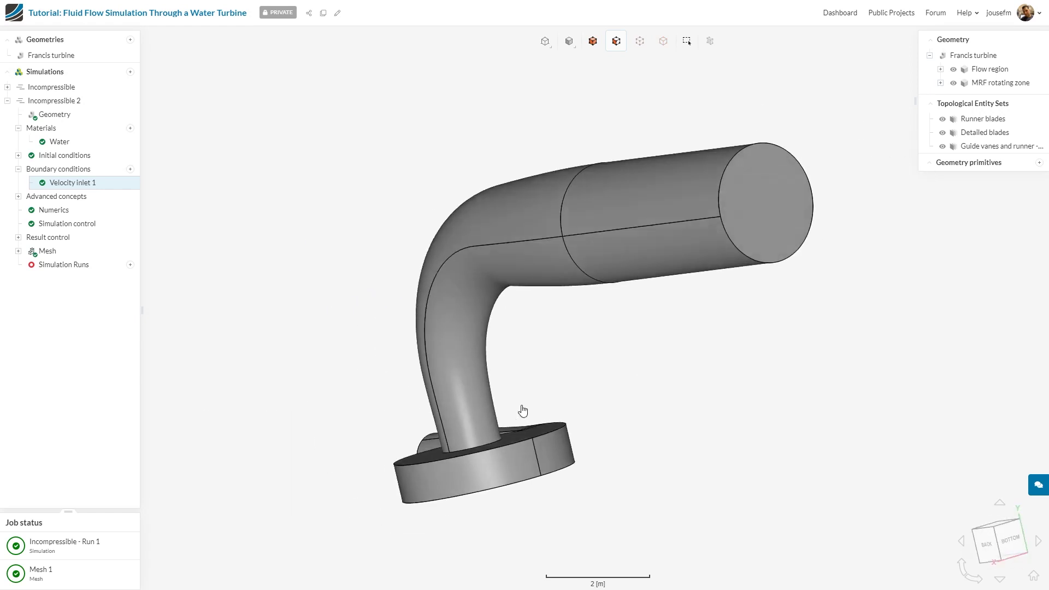
pyautogui.click(131, 169)
pyautogui.click(173, 220)
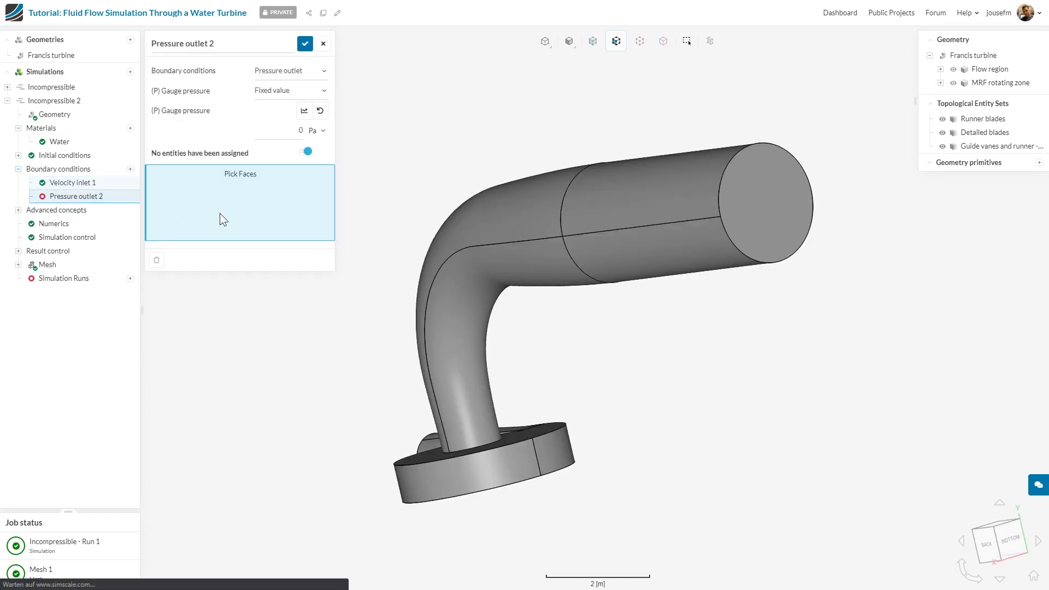
pyautogui.click(762, 202)
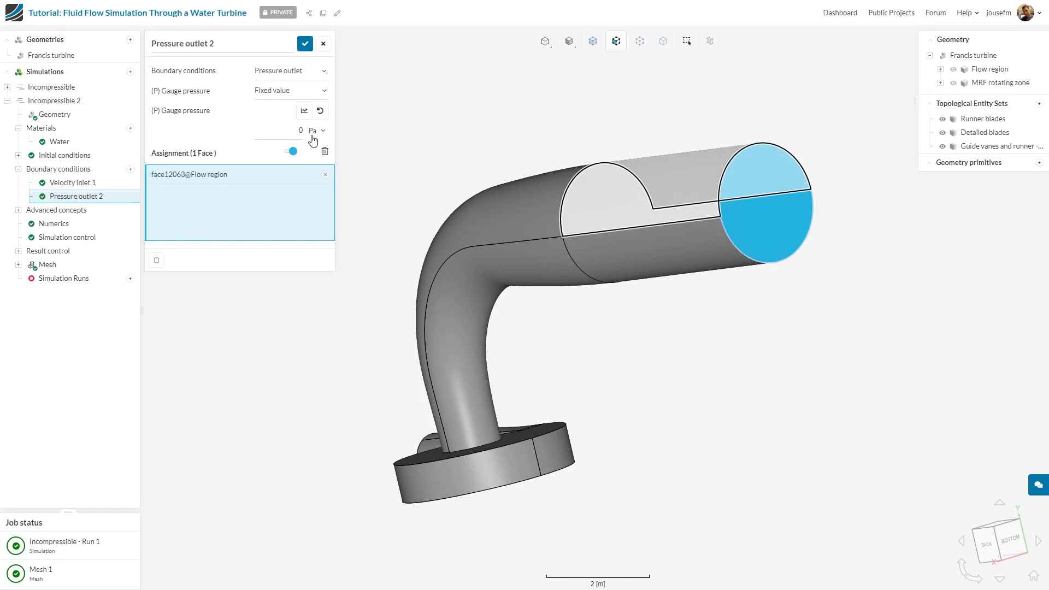
pyautogui.click(306, 44)
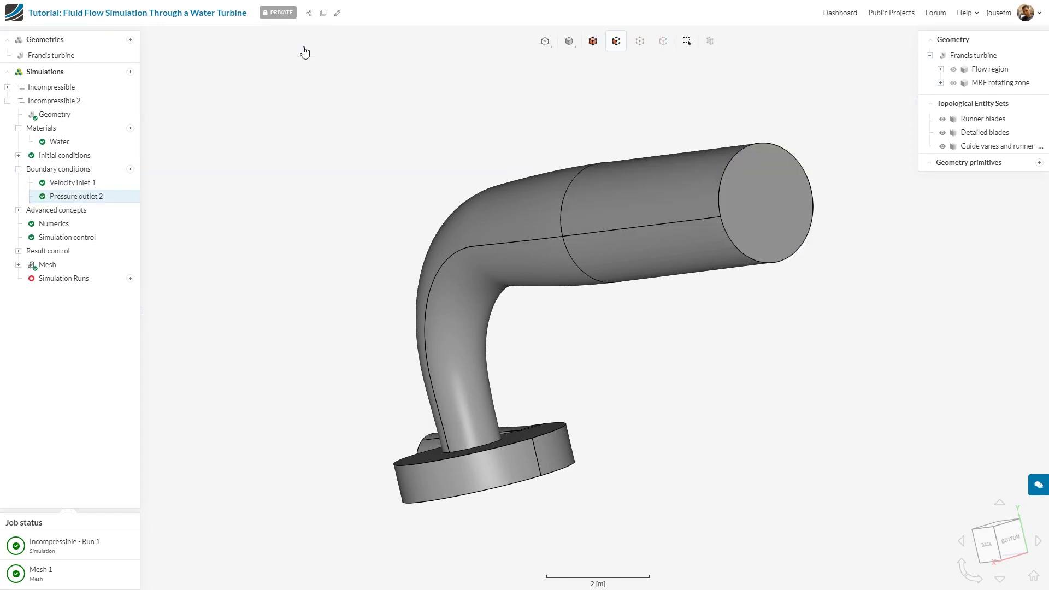
# - Remove the stray spiral casing face from the pressure outlet's assignment
pyautogui.moveTo(437, 246); pyautogui.dragTo(490, 380)
pyautogui.moveTo(428, 424); pyautogui.dragTo(577, 342)
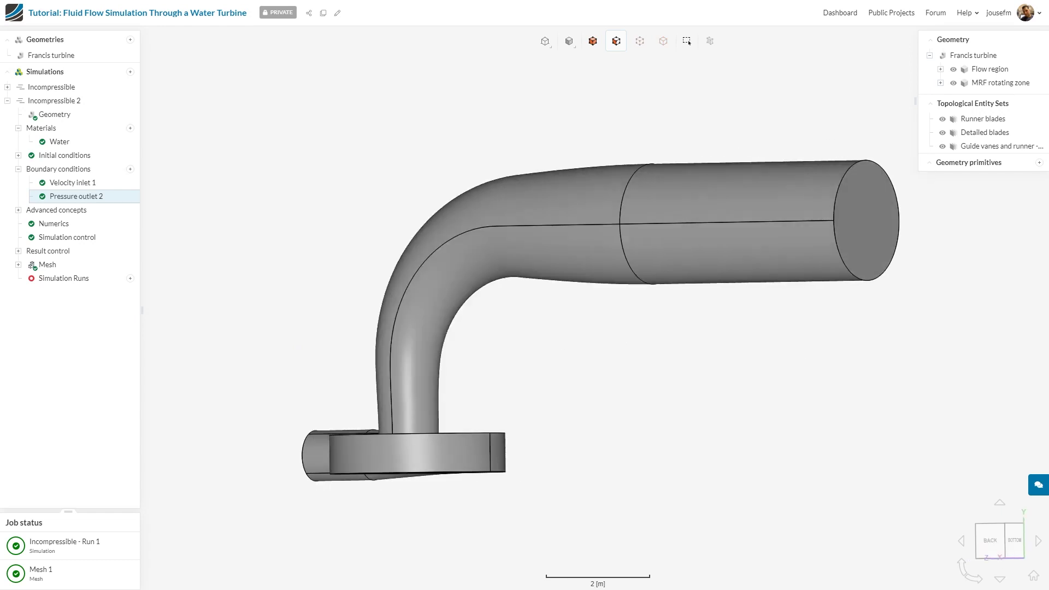
pyautogui.moveTo(328, 361); pyautogui.dragTo(407, 165)
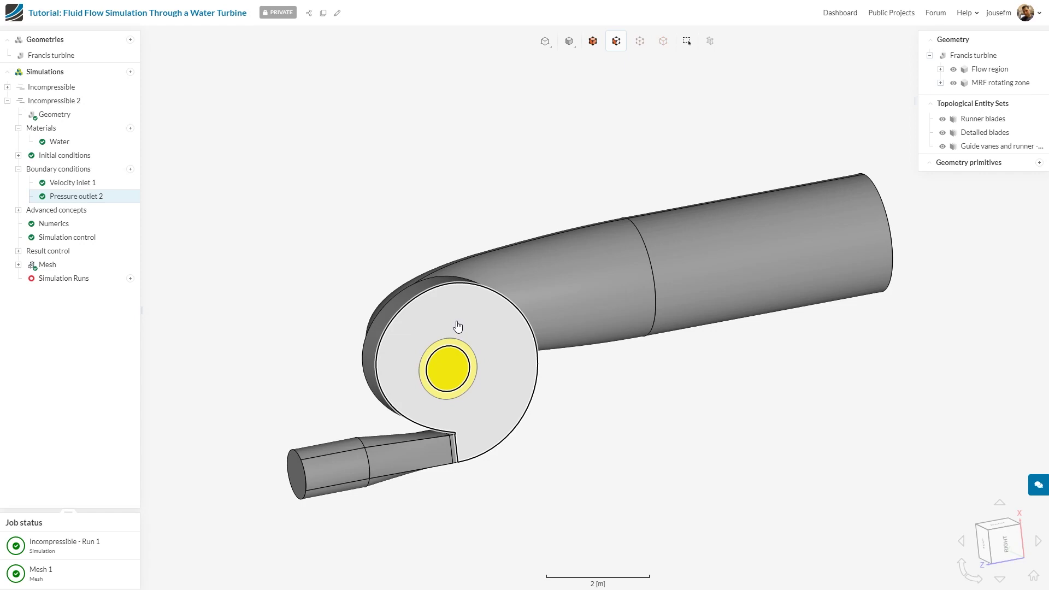
pyautogui.click(521, 371)
pyautogui.click(521, 372)
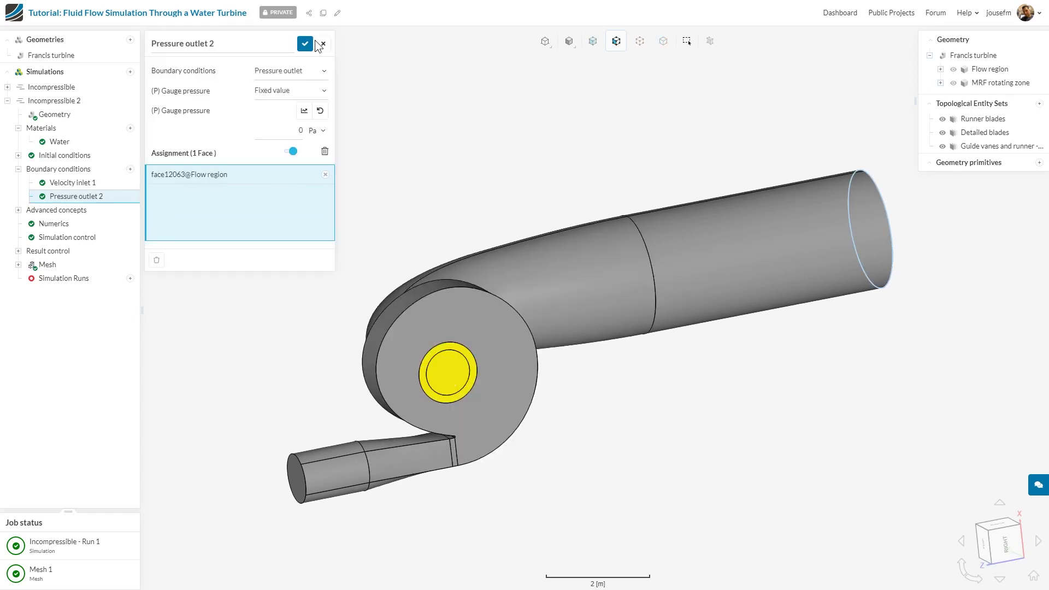
pyautogui.click(321, 43)
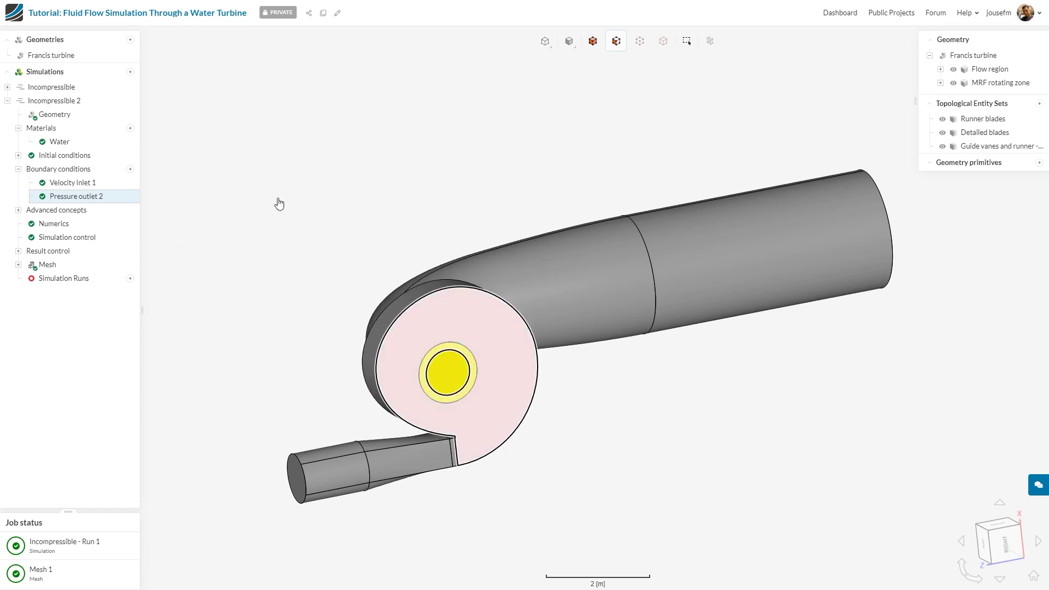
# - Add Wall 3 on the casing face as a rotating wall with axis (0, 1, 0)
pyautogui.click(130, 169)
pyautogui.click(179, 235)
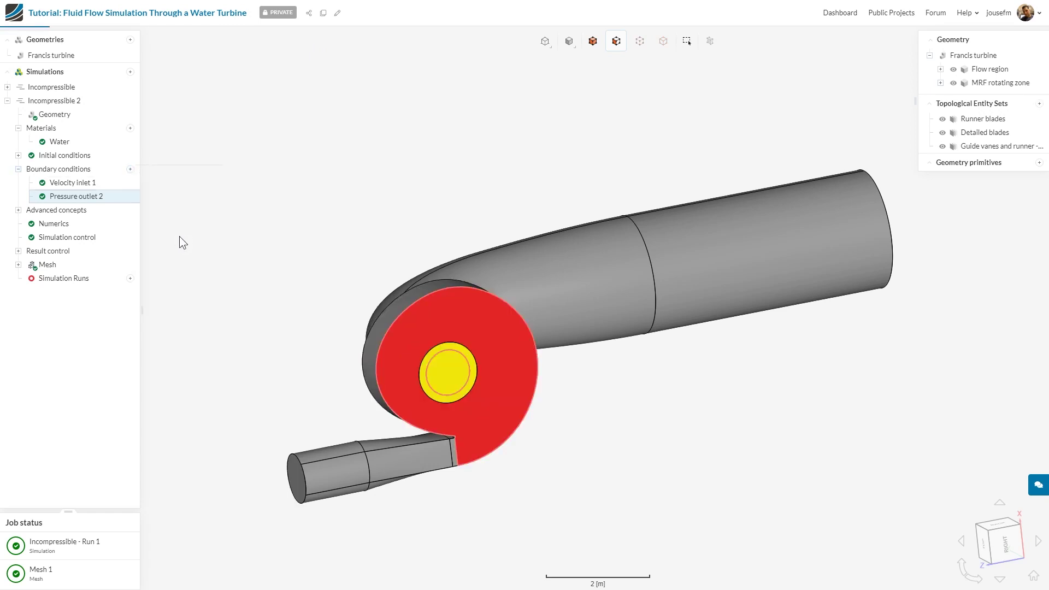
pyautogui.click(305, 94)
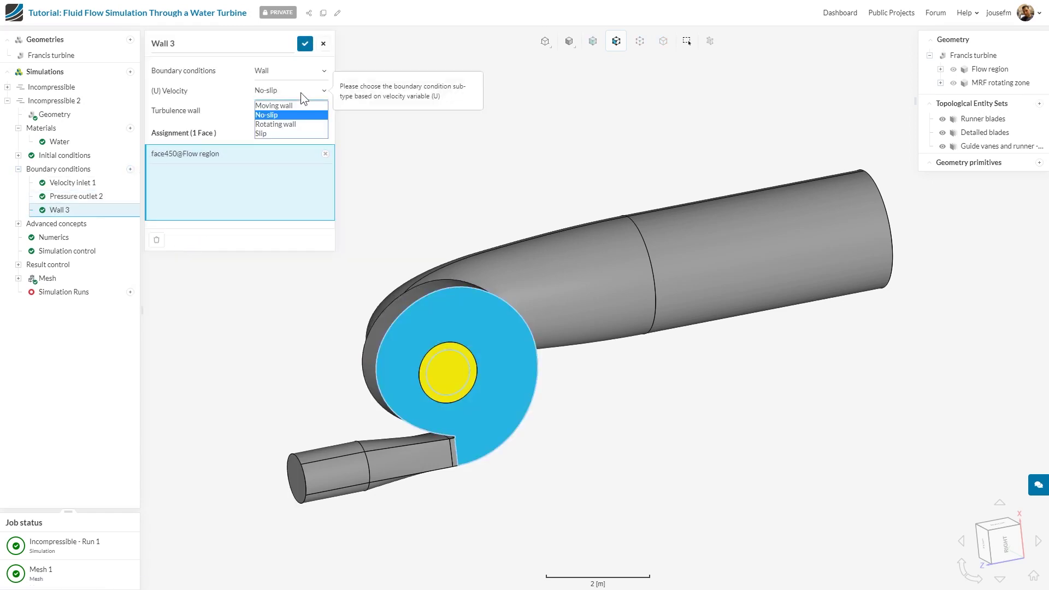
pyautogui.click(299, 131)
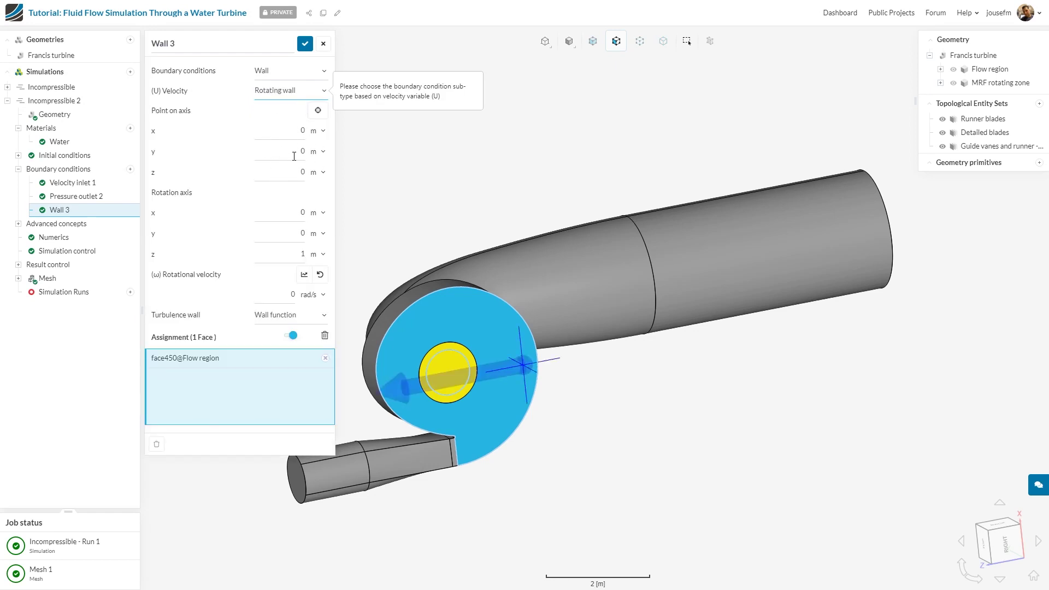
pyautogui.doubleClick(296, 233)
pyautogui.write('1')
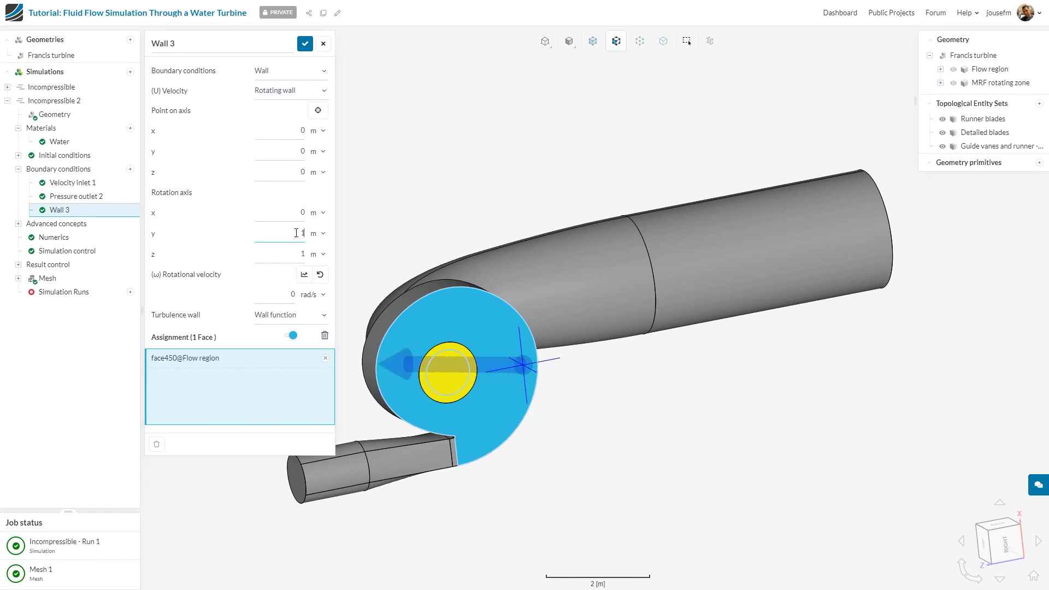
pyautogui.press('Tab')
pyautogui.write('0')
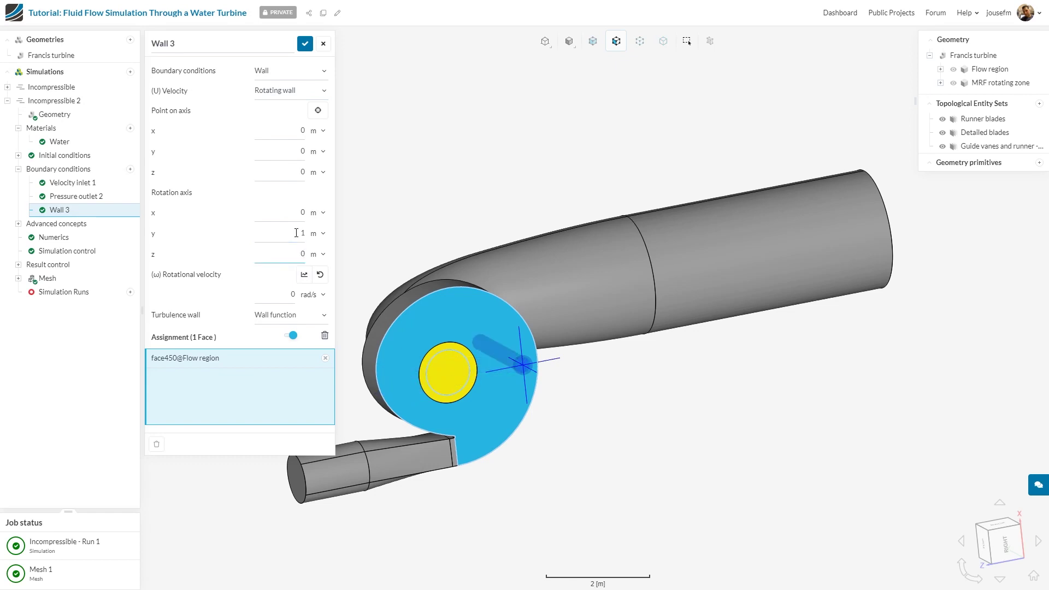
pyautogui.moveTo(605, 546); pyautogui.dragTo(651, 532)
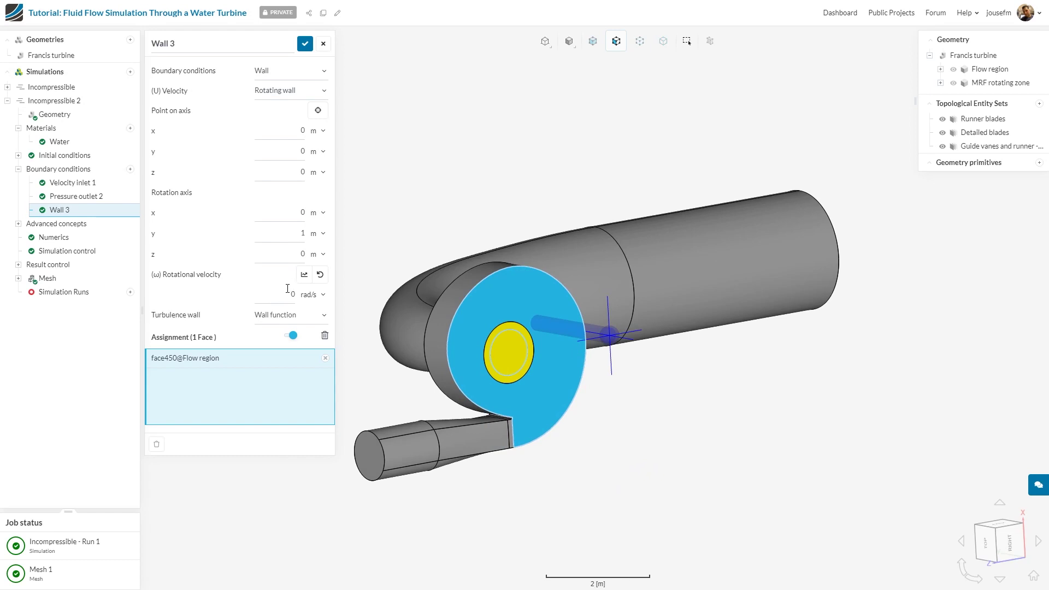
pyautogui.click(305, 44)
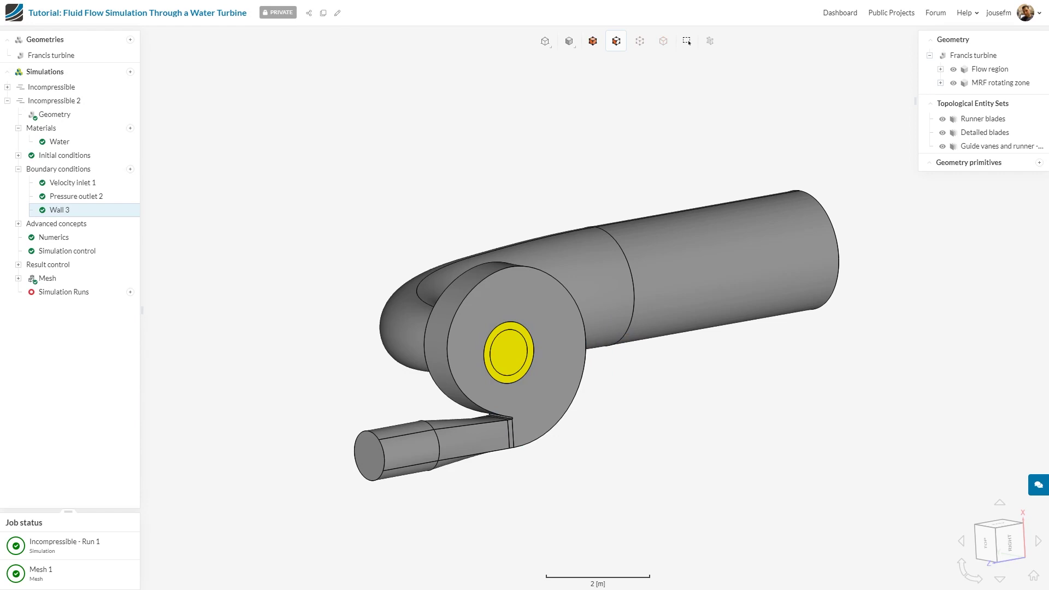
pyautogui.moveTo(593, 512)
pyautogui.mouseDown()
pyautogui.moveTo(583, 565)
pyautogui.moveTo(578, 513)
pyautogui.mouseUp()
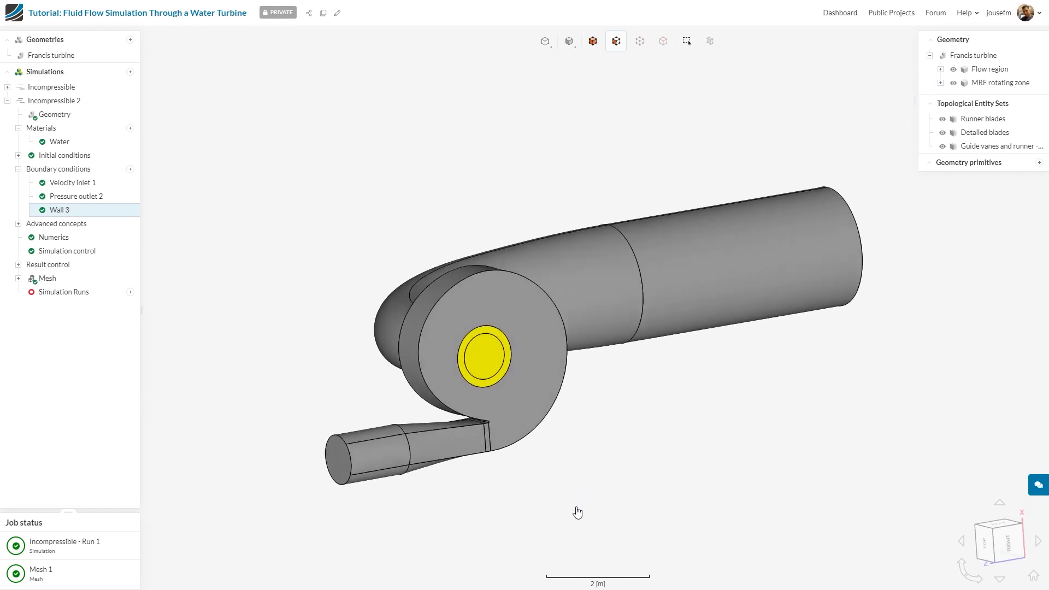
# - Hide the MRF zone, invert the casing, inlet and outlet face selection, and save it as 'No-Slip Walls'
pyautogui.click(953, 85)
pyautogui.click(546, 327)
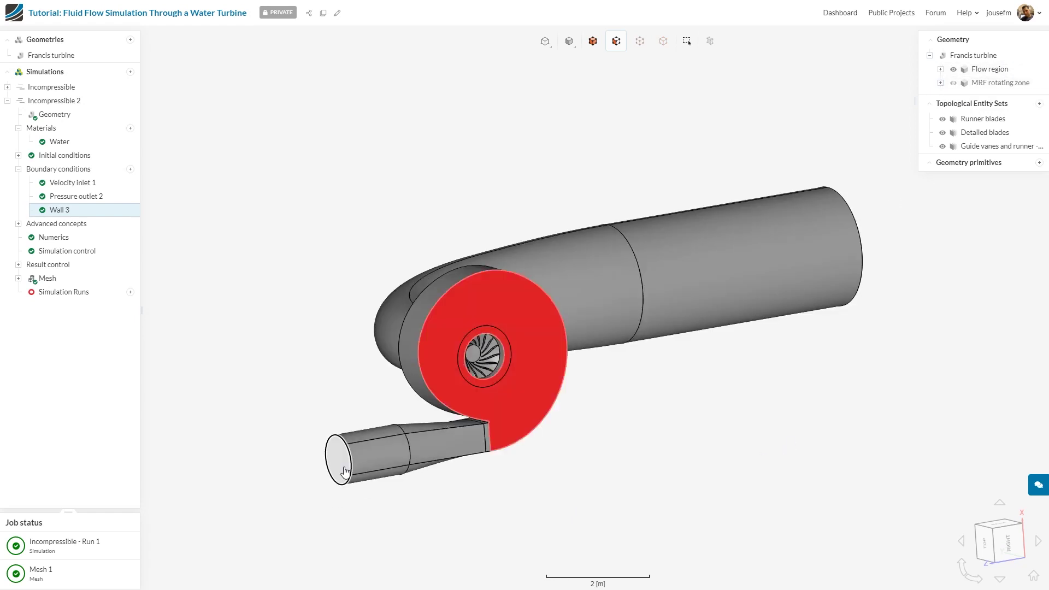
pyautogui.click(345, 471)
pyautogui.moveTo(815, 422); pyautogui.dragTo(690, 392)
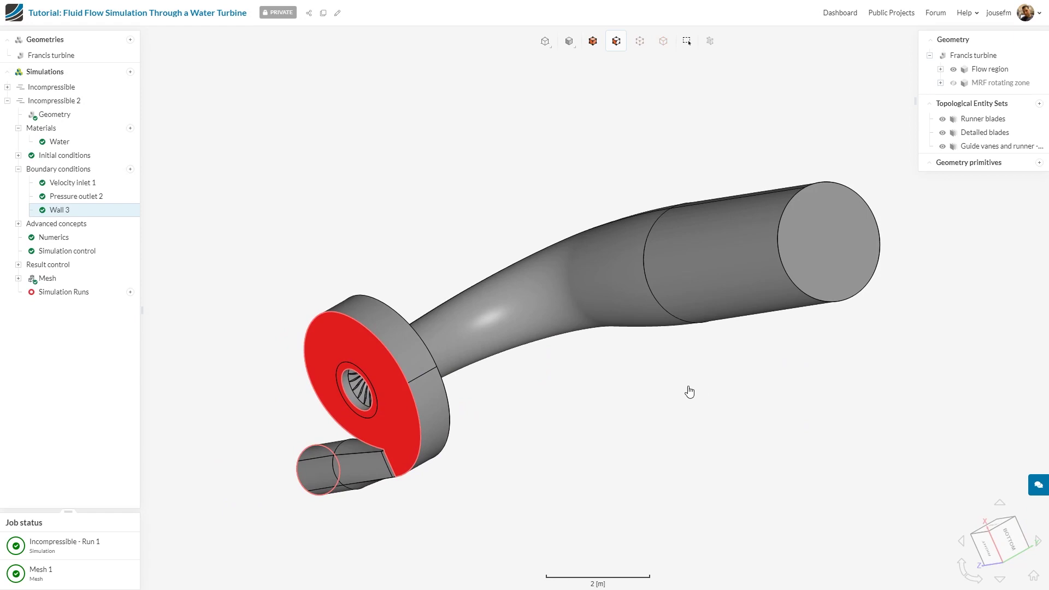
pyautogui.click(799, 250)
pyautogui.rightClick(409, 126)
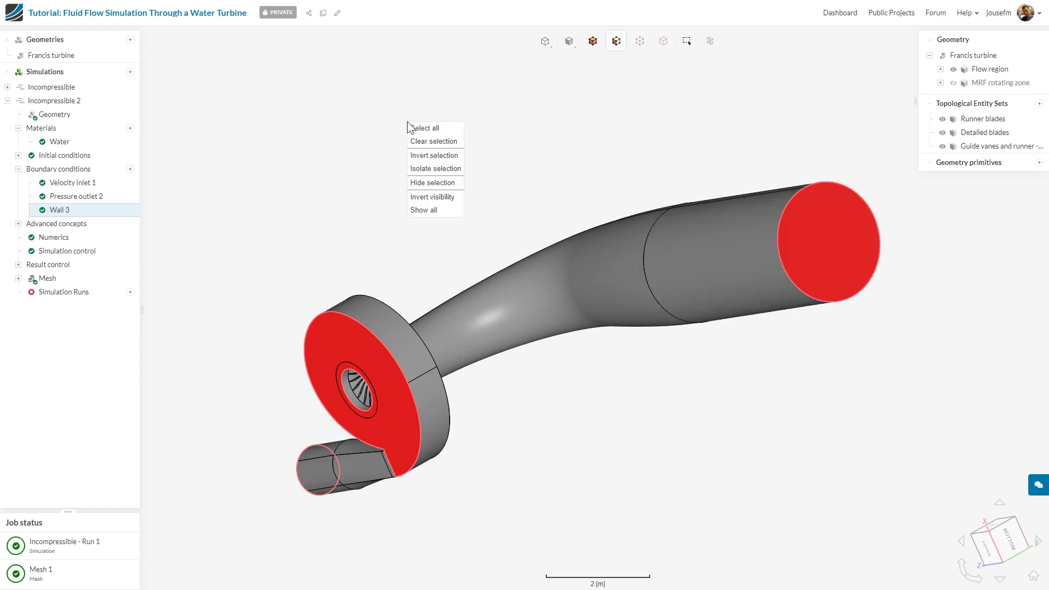
pyautogui.click(429, 157)
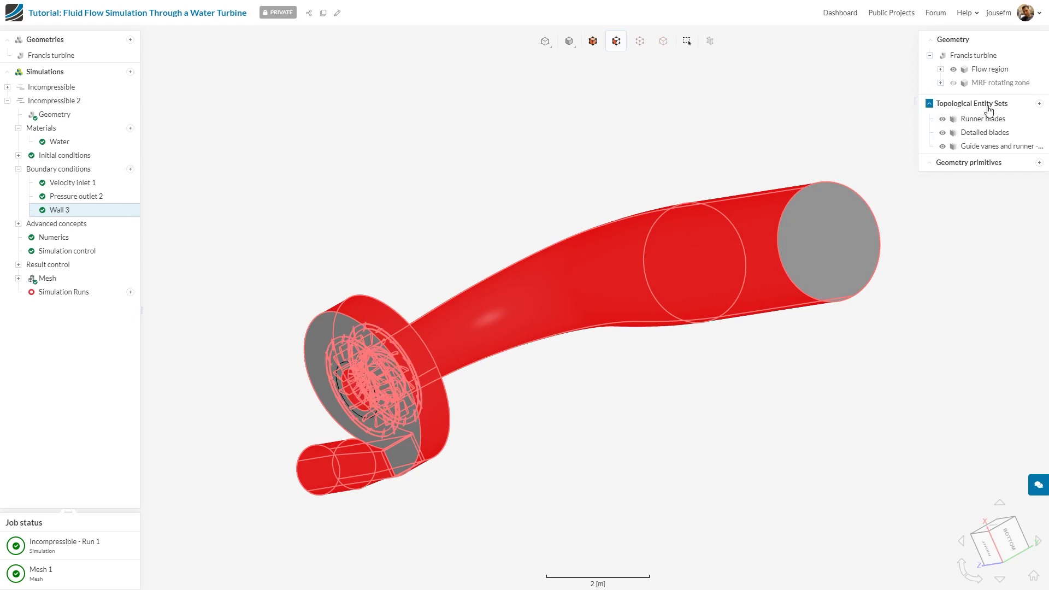
pyautogui.click(1039, 103)
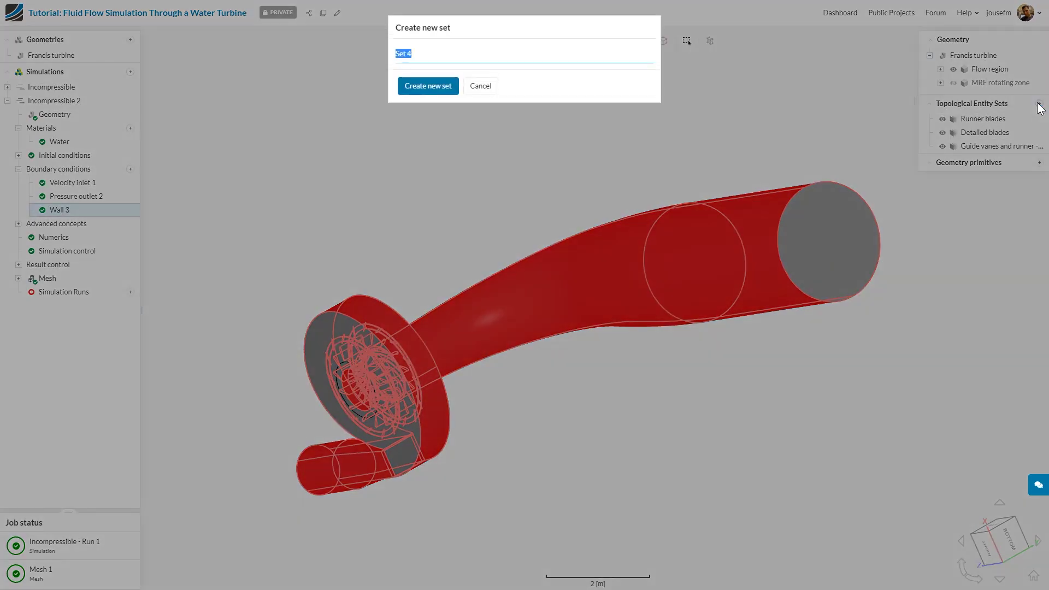
pyautogui.write('No-Slip Walls')
pyautogui.press('Return')
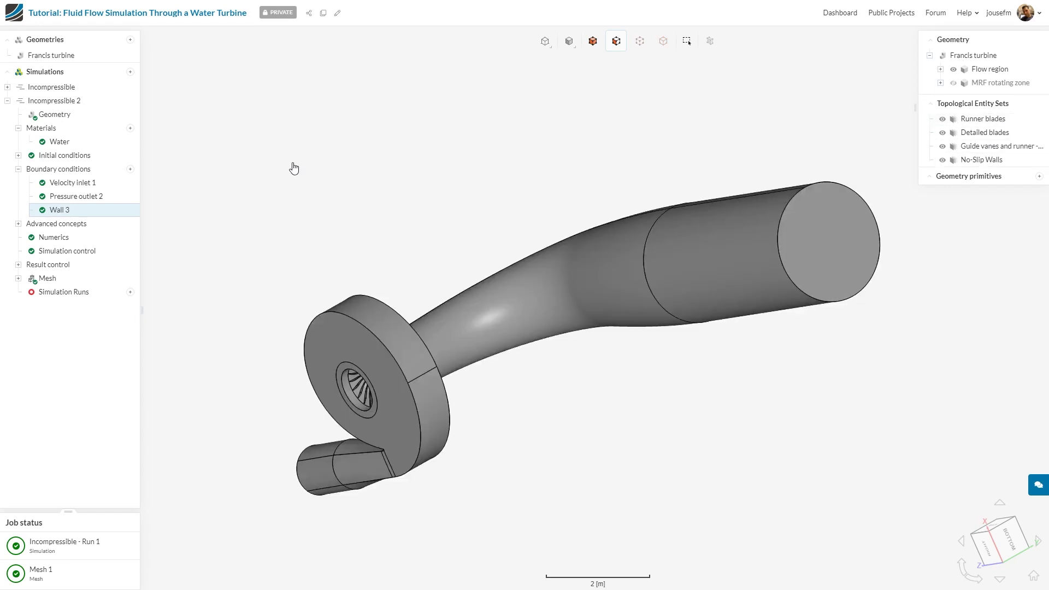
# - Add Wall 4 as a no-slip wall on the No-Slip Walls set's 218 faces
pyautogui.moveTo(298, 164); pyautogui.dragTo(352, 182)
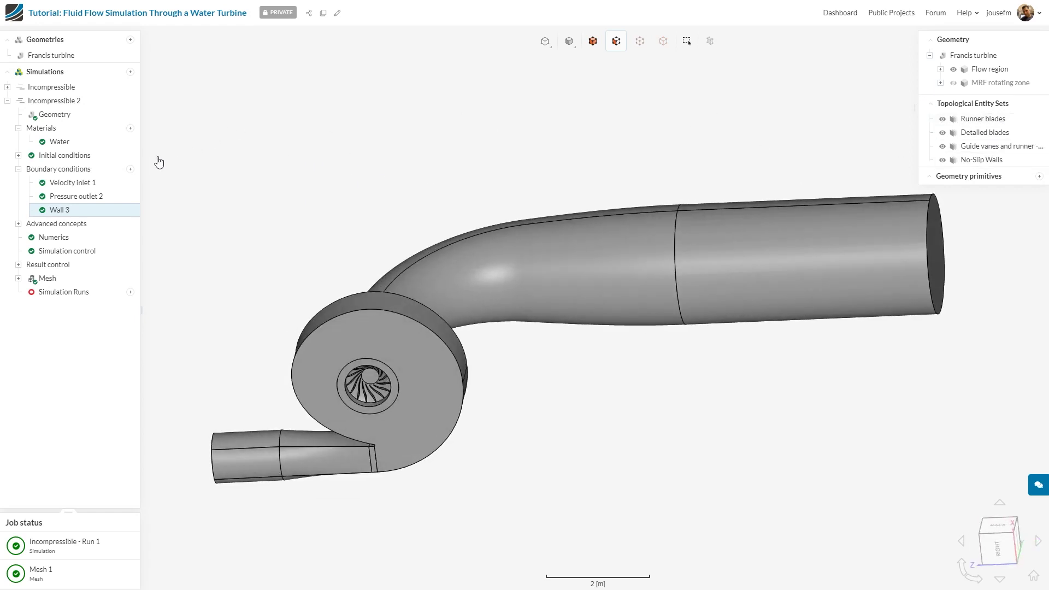
pyautogui.click(131, 170)
pyautogui.click(172, 238)
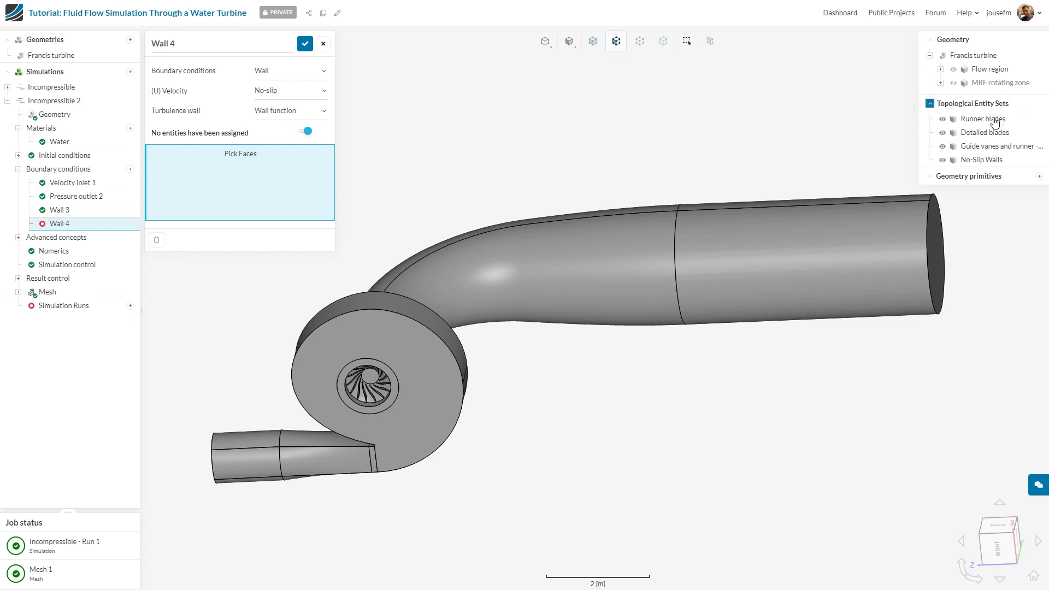
pyautogui.click(982, 160)
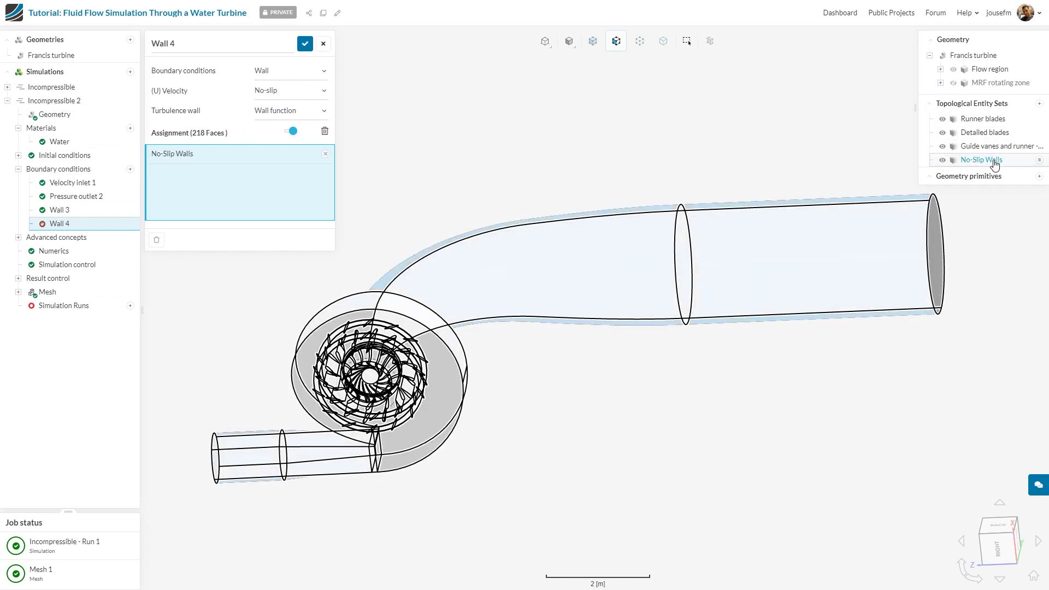
pyautogui.click(305, 43)
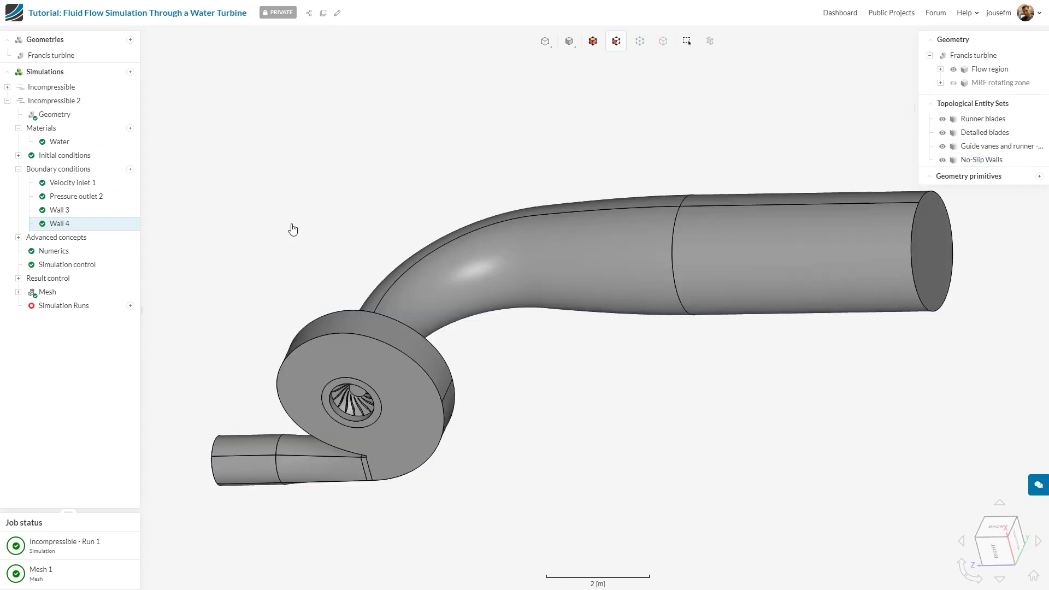
pyautogui.moveTo(257, 206); pyautogui.dragTo(356, 232)
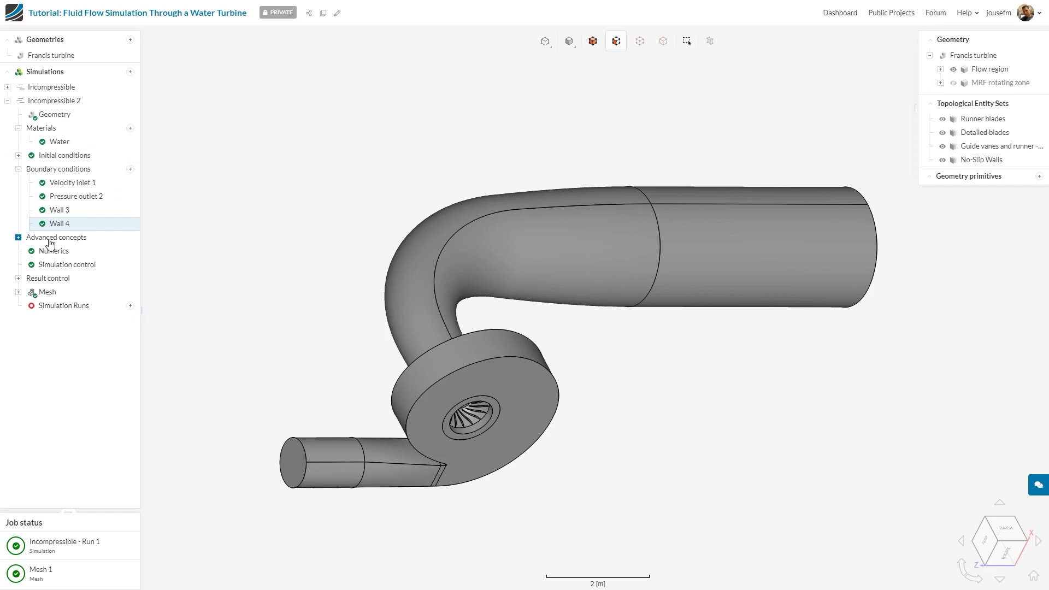
# - Add an MRF rotating zone under Advanced concepts with origin (-0.5, 2.75, 0.715)
pyautogui.click(50, 238)
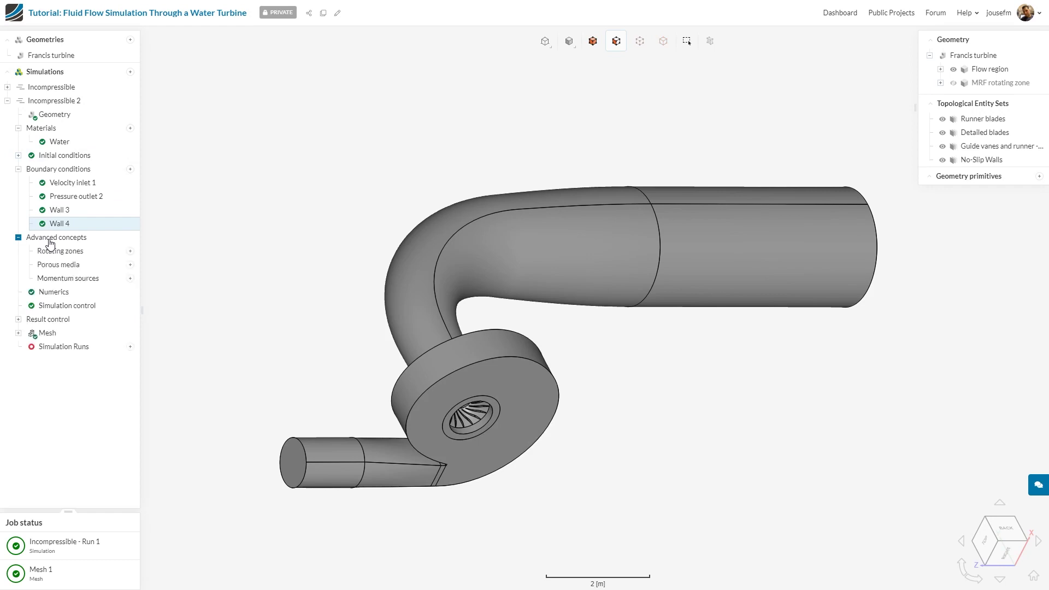
pyautogui.click(130, 253)
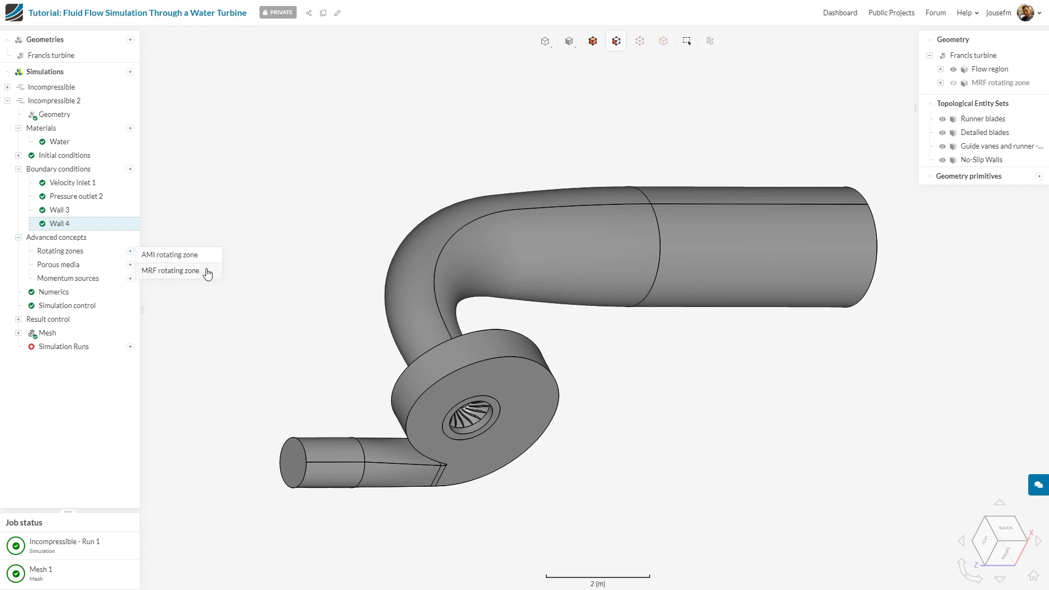
pyautogui.click(208, 271)
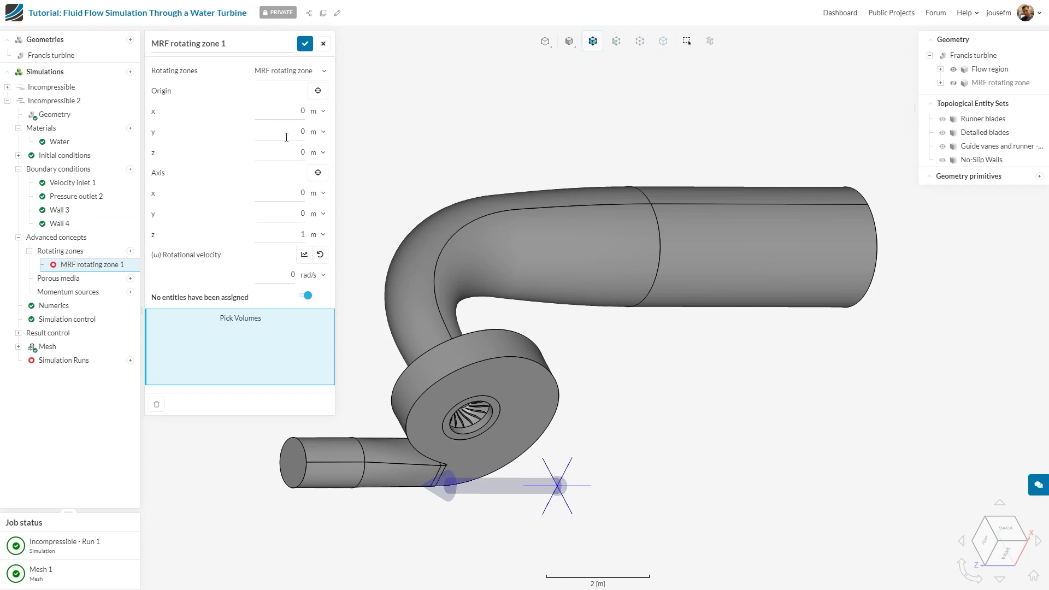
pyautogui.click(292, 114)
pyautogui.write('-0.5')
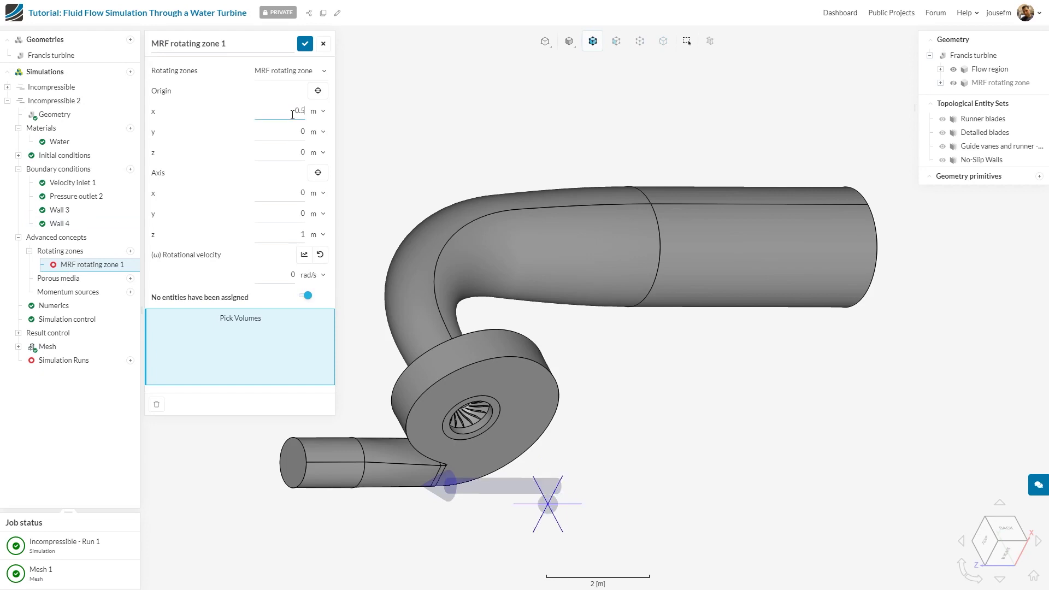
pyautogui.press('Tab')
pyautogui.write('2.75')
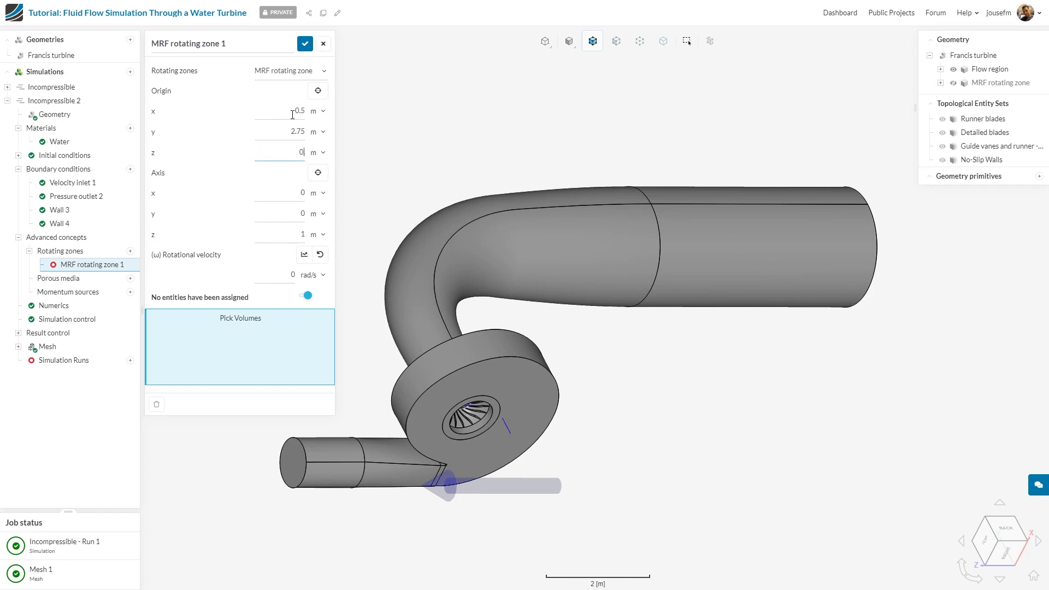
pyautogui.write('.715')
# - Set axis (0, -1, 0) and 36.65 rad/s, assign the MRF rotating zone volume, and save
pyautogui.doubleClick(300, 214)
pyautogui.write('1')
pyautogui.press('Tab')
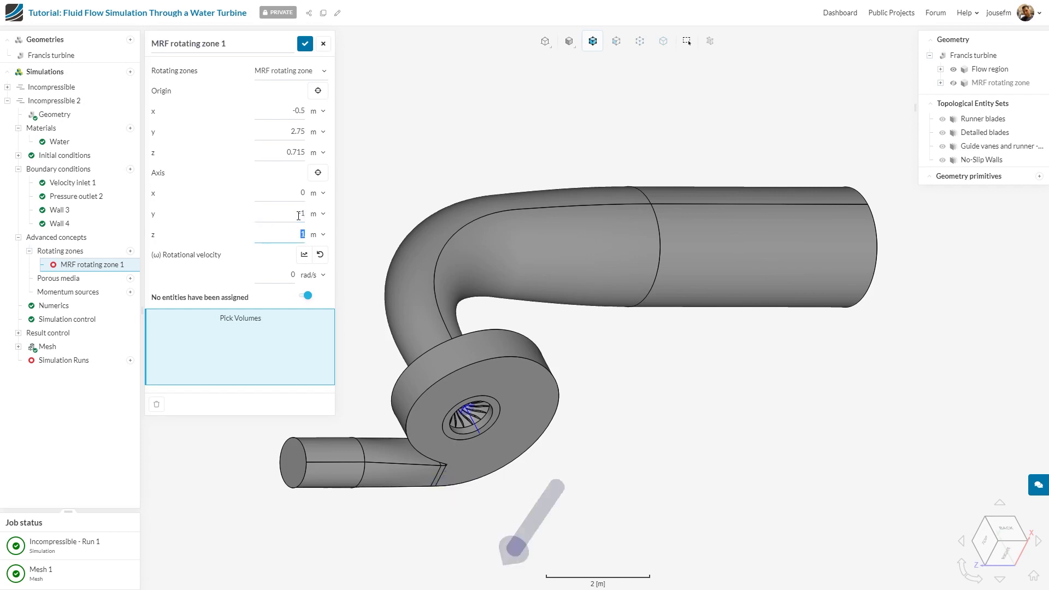
pyautogui.write('0')
pyautogui.doubleClick(279, 269)
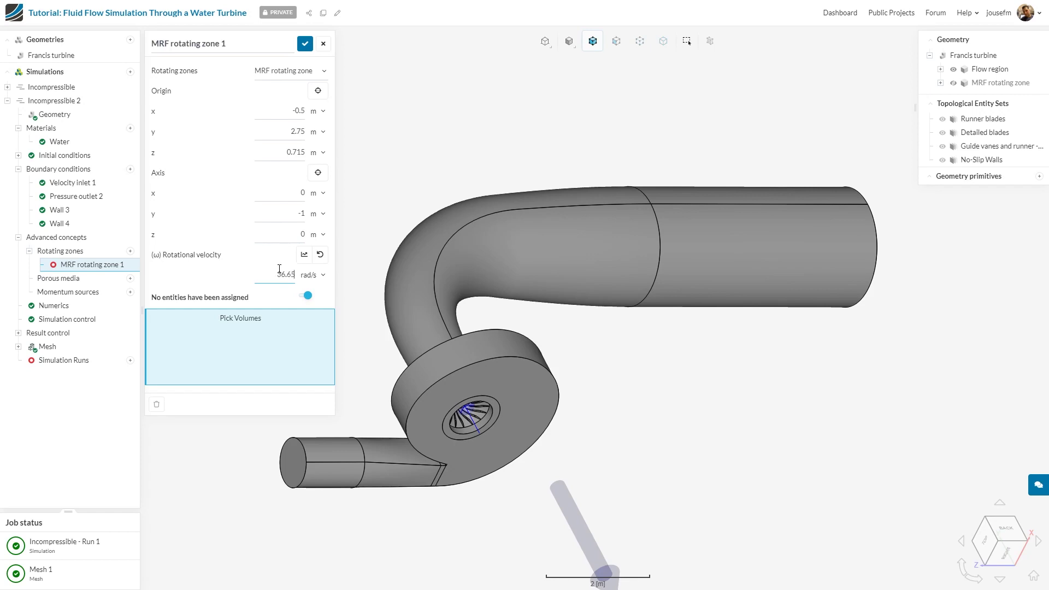
pyautogui.click(973, 85)
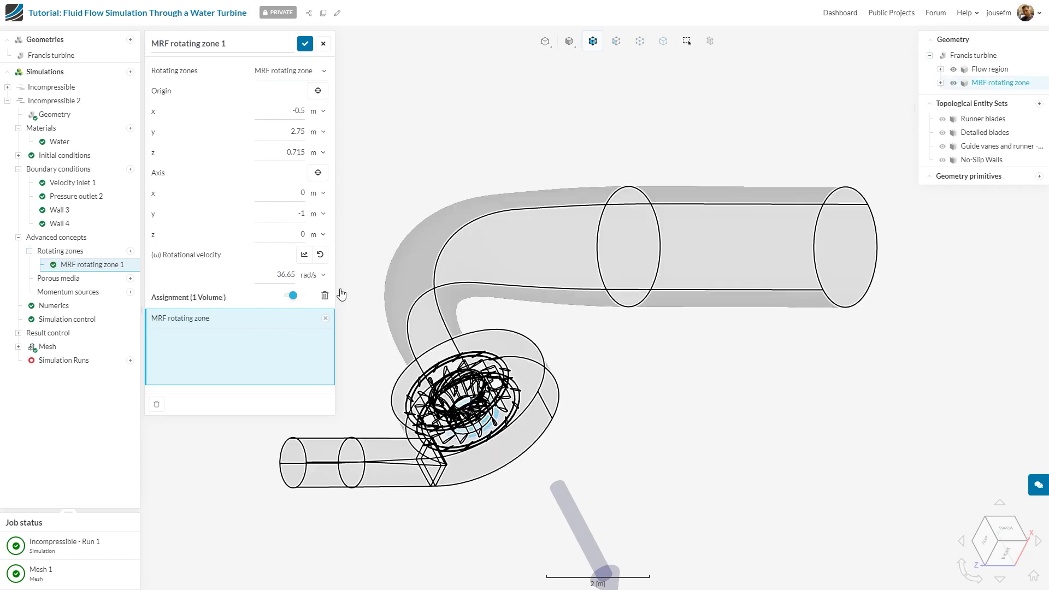
pyautogui.click(305, 44)
pyautogui.click(82, 306)
pyautogui.click(335, 307)
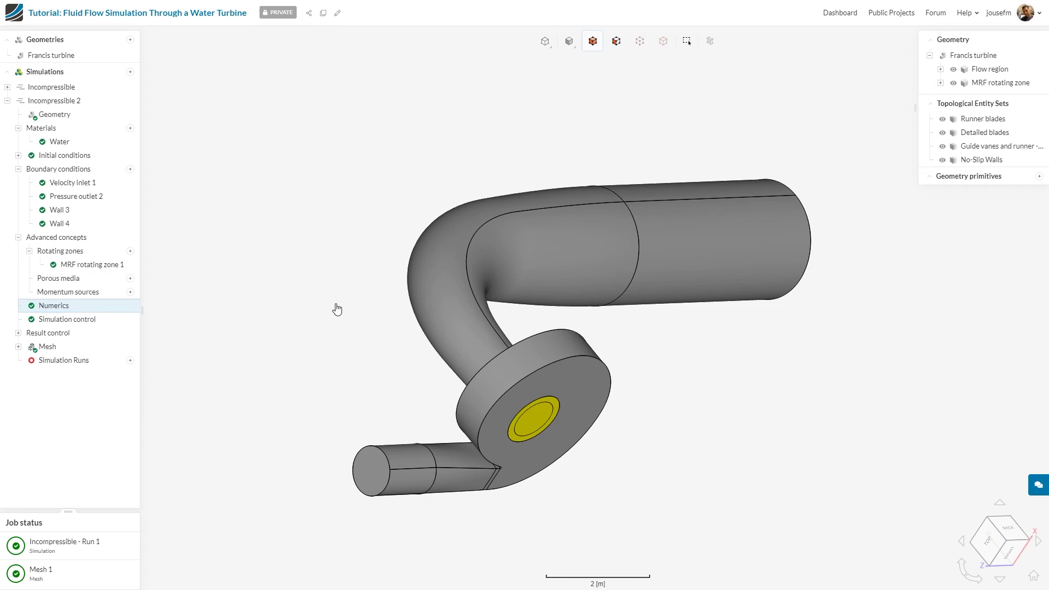
# - Enter 2 for Number of non-orthogonal correctors in Numerics and save
pyautogui.moveTo(335, 306); pyautogui.dragTo(280, 297)
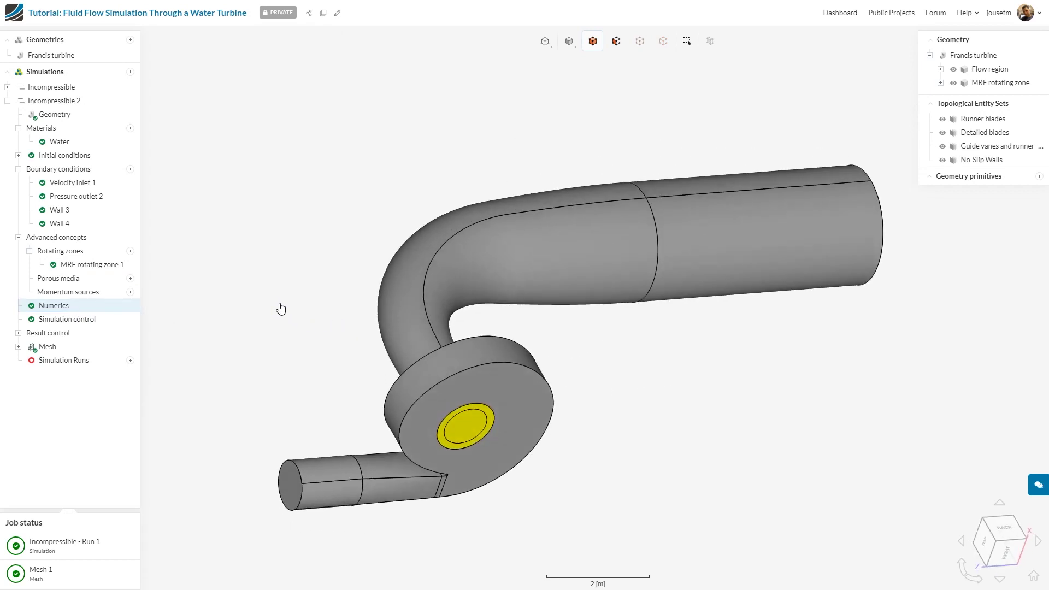
pyautogui.click(94, 307)
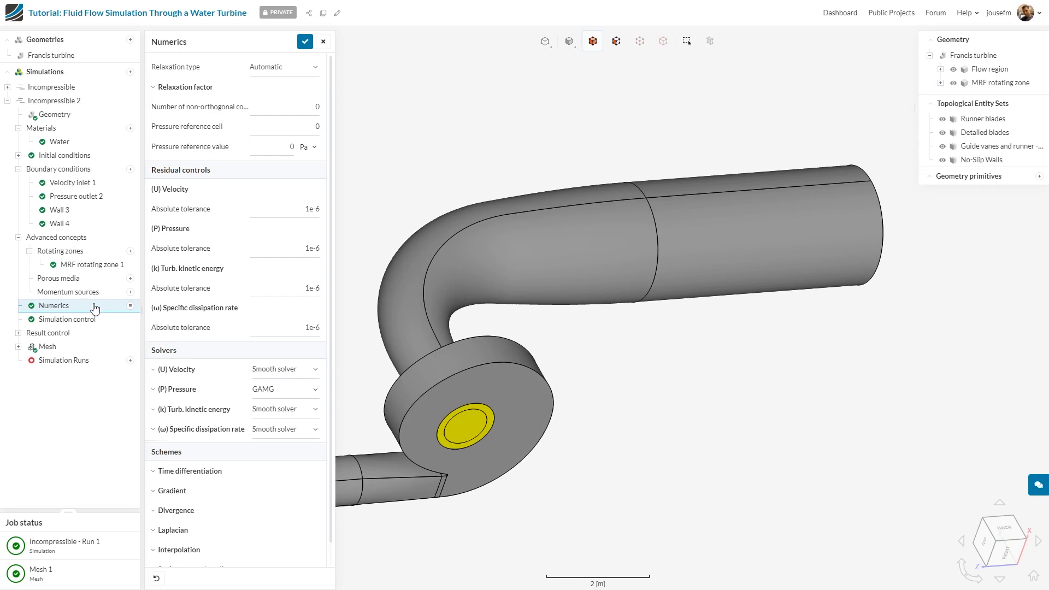
pyautogui.click(298, 108)
pyautogui.write('2')
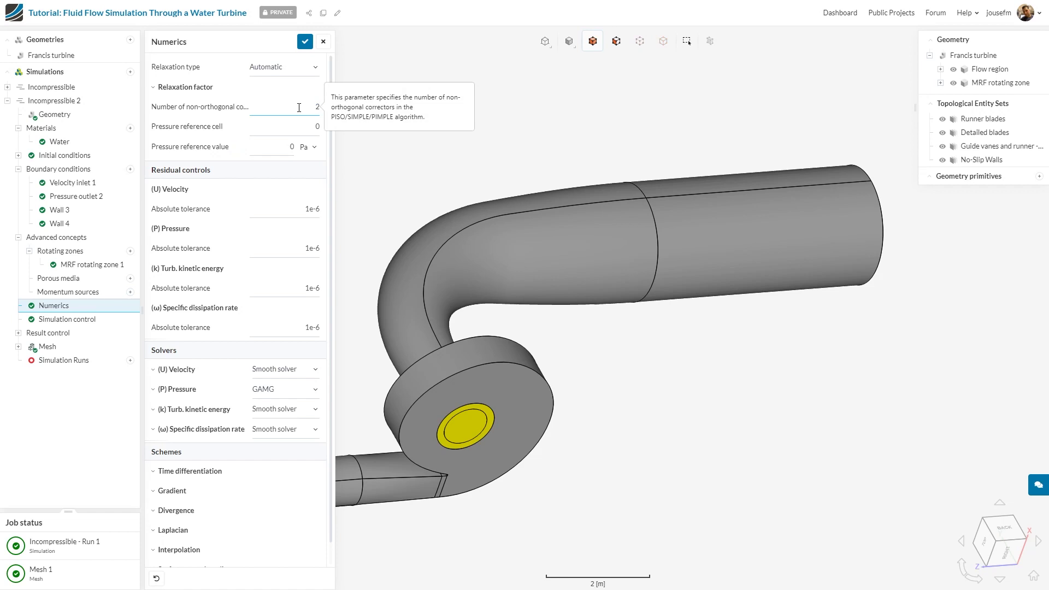
pyautogui.click(305, 42)
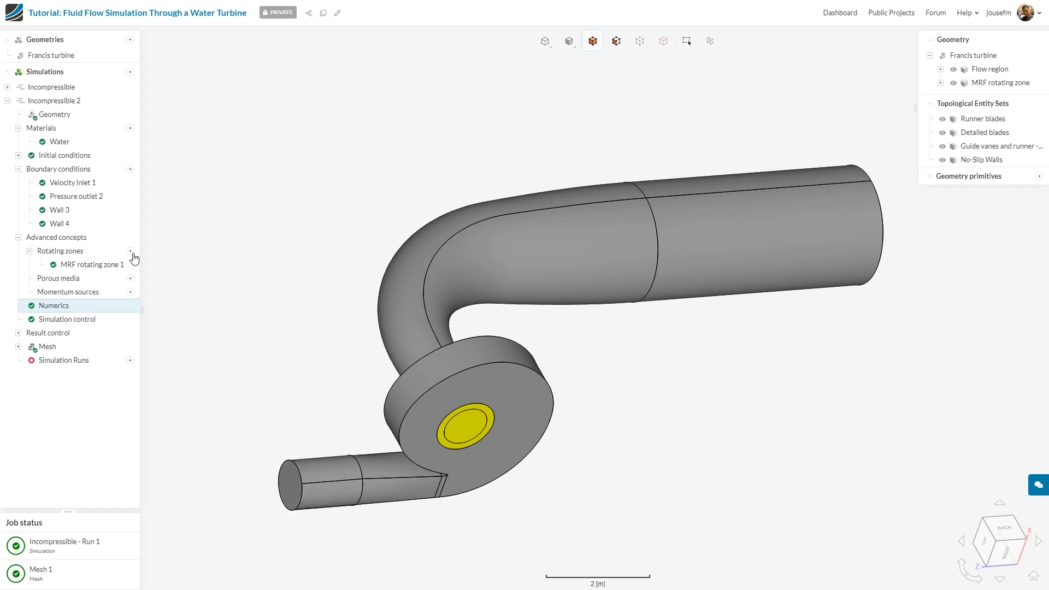
# - In Simulation control, enter end time 600 s, write interval 600, maximum runtime 30000 s, enable potential foam, and save
pyautogui.click(83, 321)
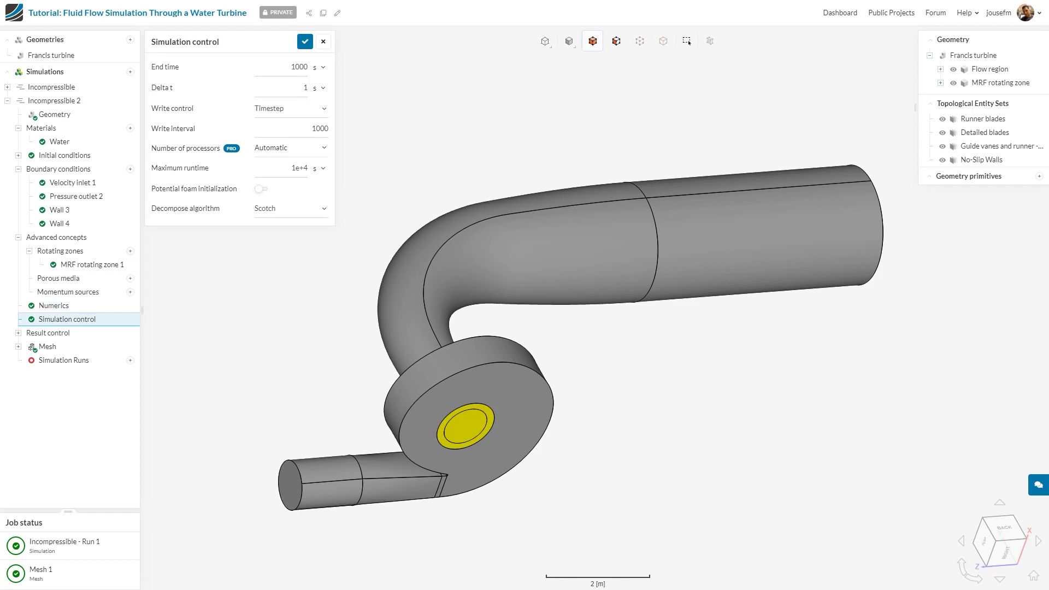
pyautogui.doubleClick(305, 64)
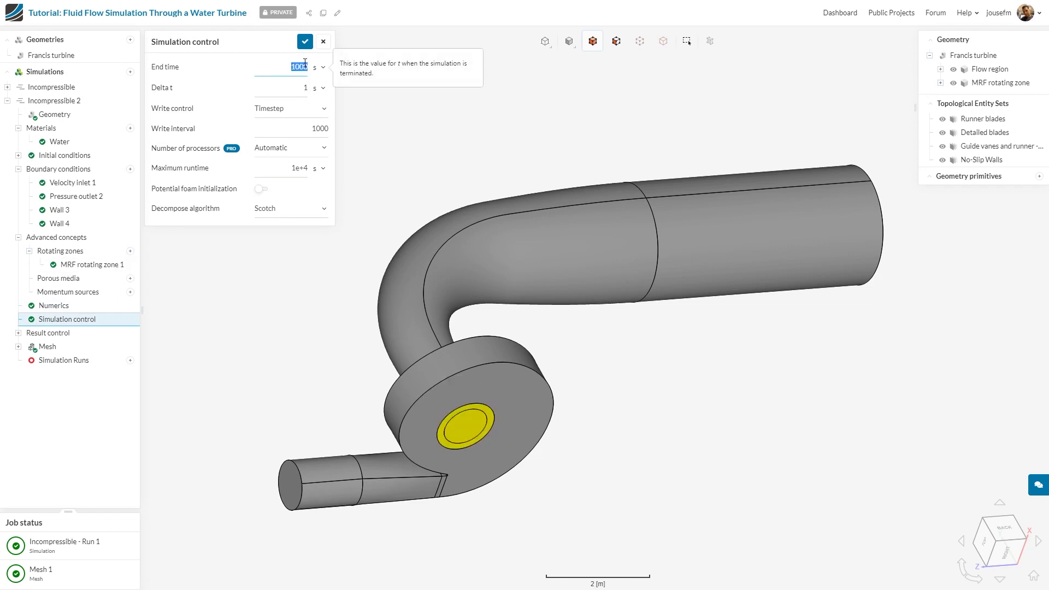
pyautogui.write('4')
pyautogui.doubleClick(318, 130)
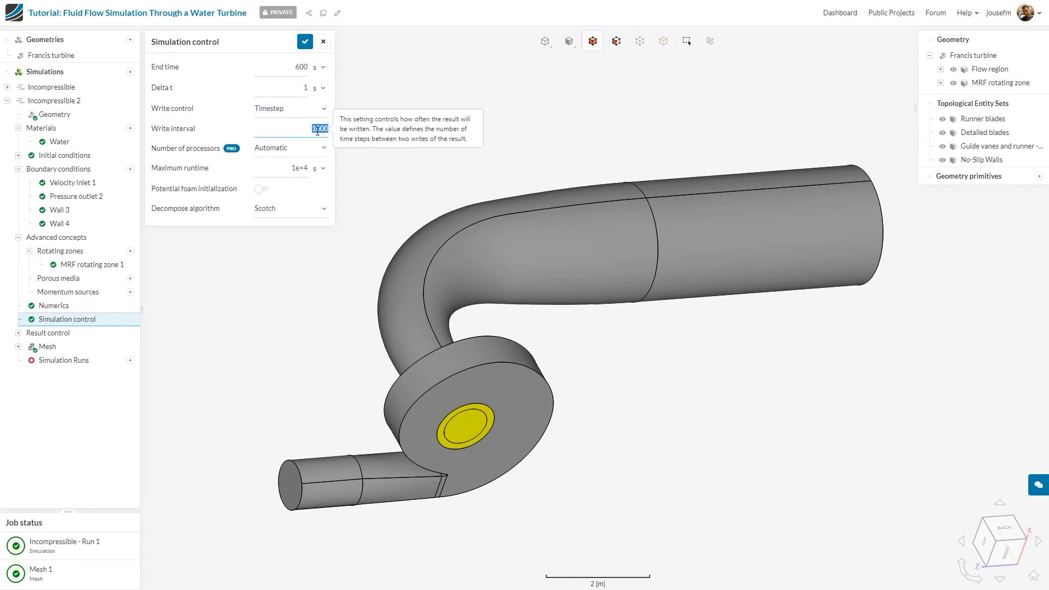
pyautogui.write('6')
pyautogui.press('Return')
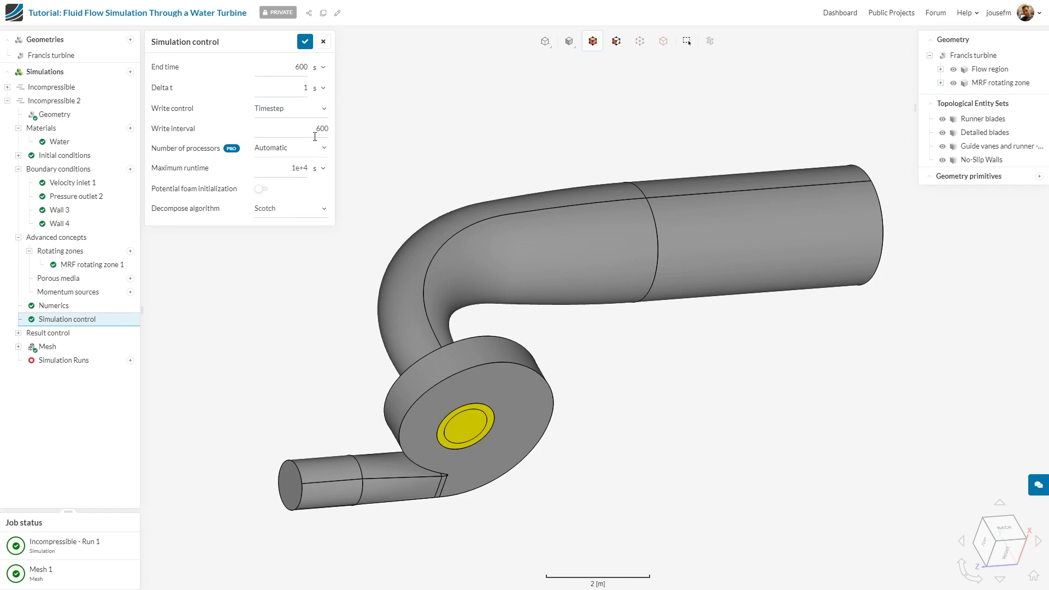
pyautogui.click(299, 161)
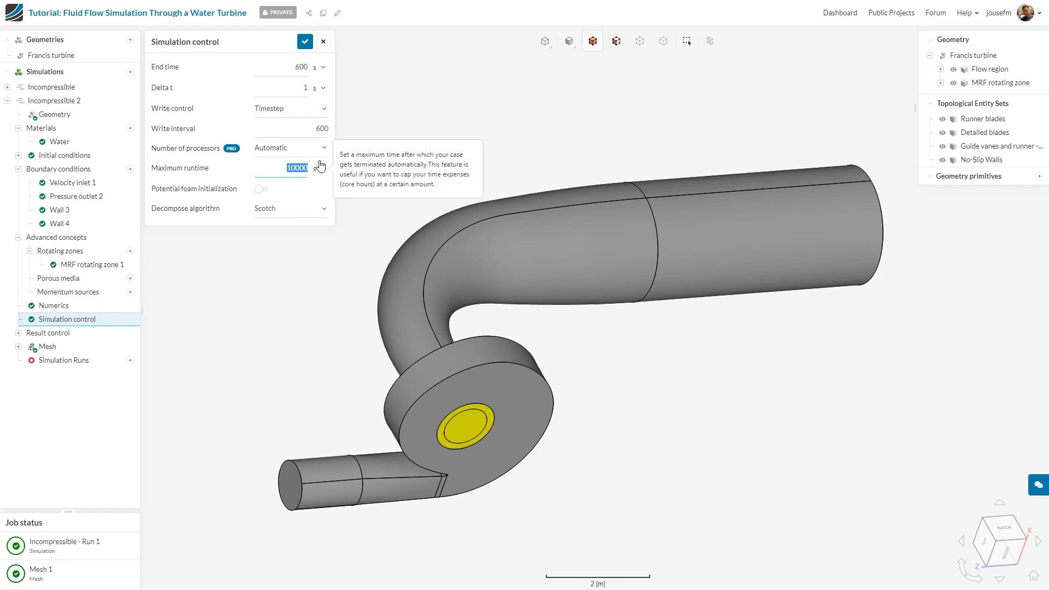
pyautogui.write('30000')
pyautogui.press('Tab')
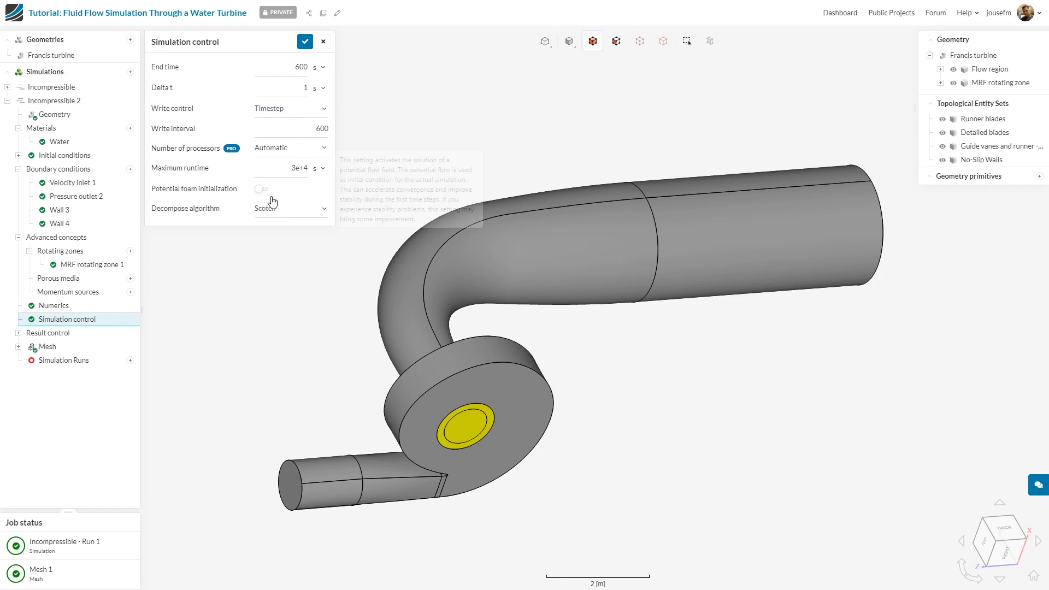
pyautogui.moveTo(263, 194)
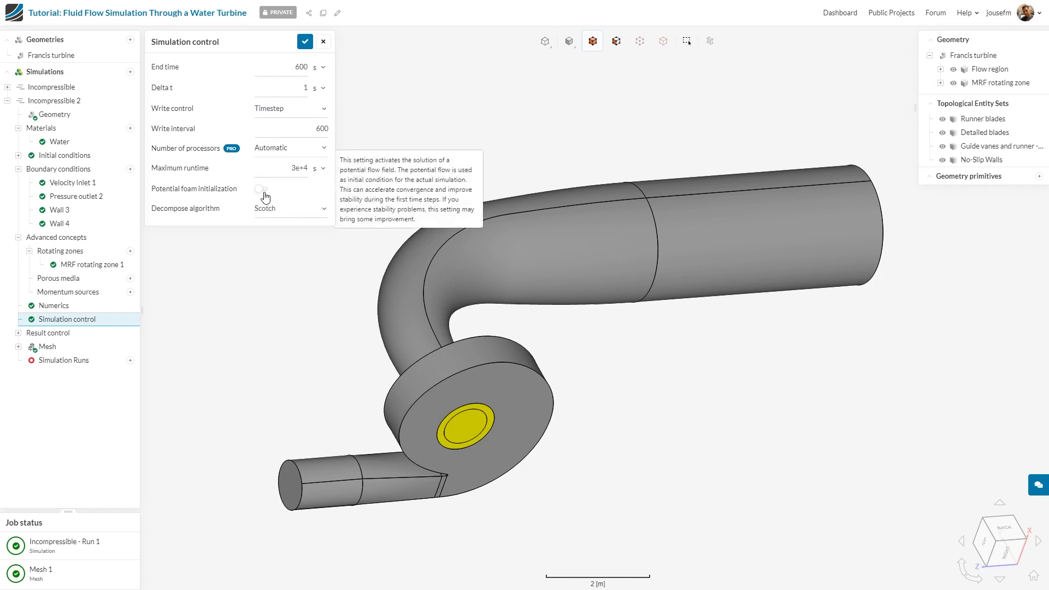
pyautogui.click(262, 189)
pyautogui.click(305, 41)
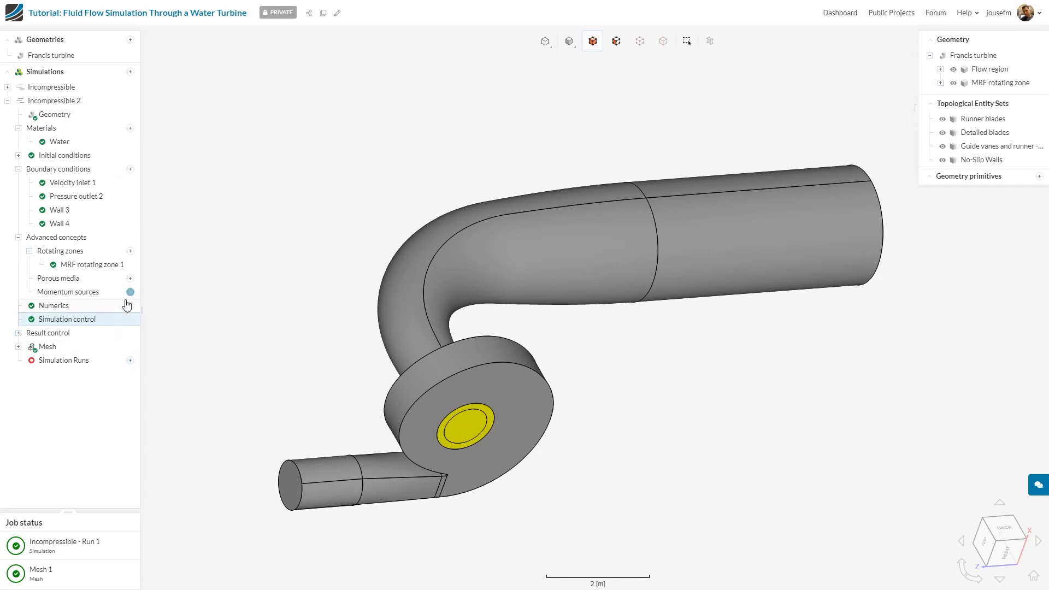
# - Add a Forces and moments output under Result control
pyautogui.click(81, 335)
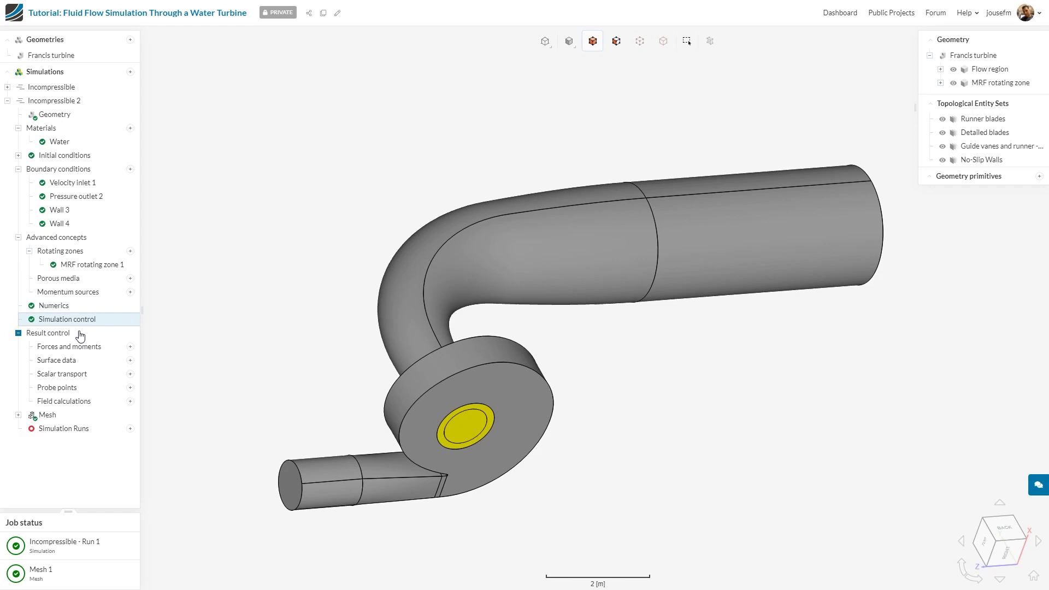
pyautogui.click(130, 347)
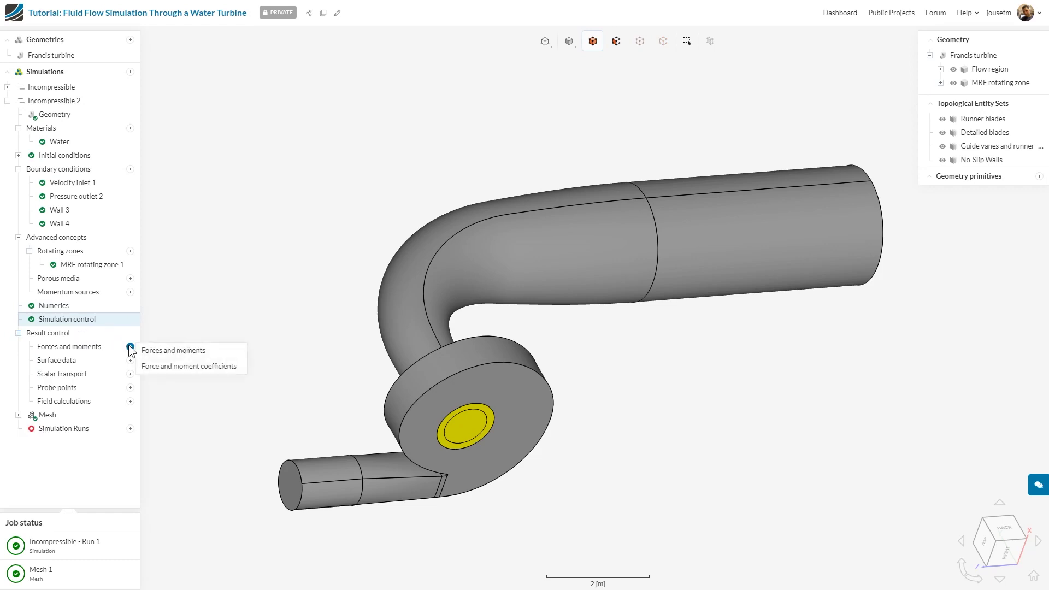
pyautogui.click(219, 350)
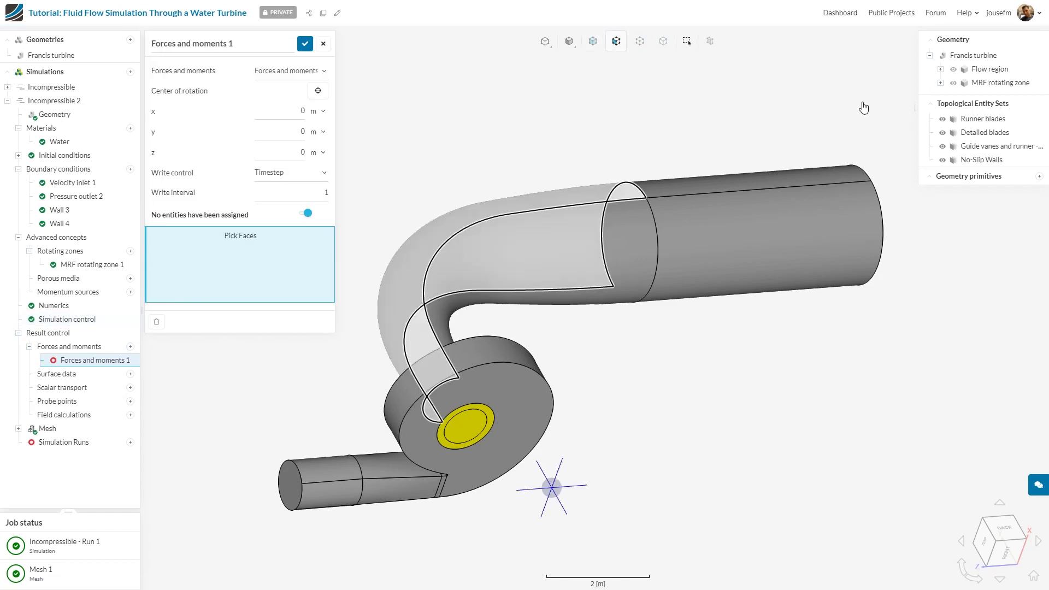
# - Set centre (-0.5, 2.75, 0.715), write interval 5, assign Runner blades, and save
pyautogui.click(1007, 83)
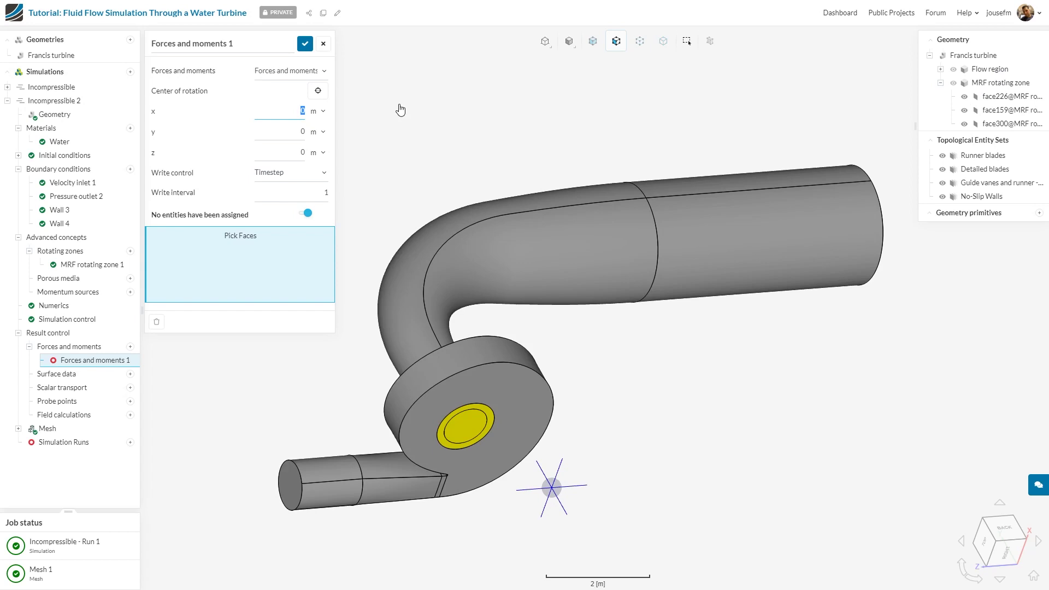
pyautogui.write('.5')
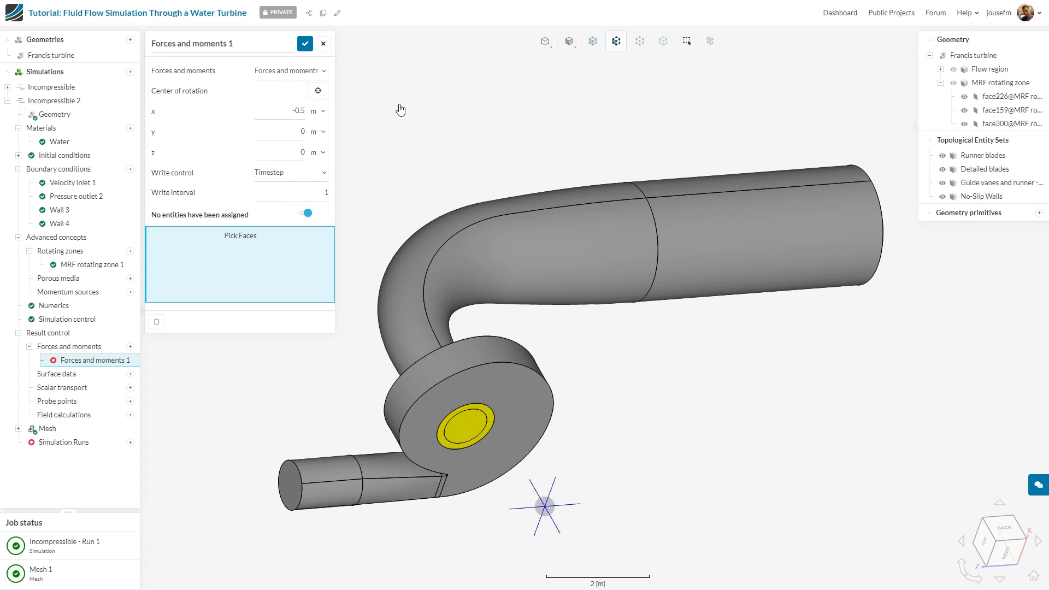
pyautogui.write('2.75')
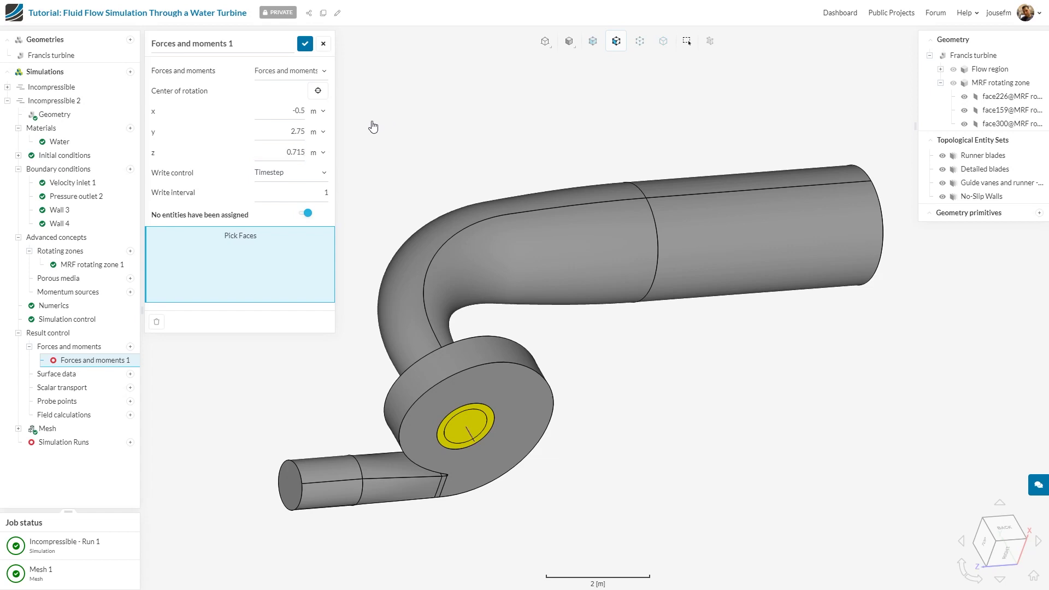
pyautogui.click(305, 201)
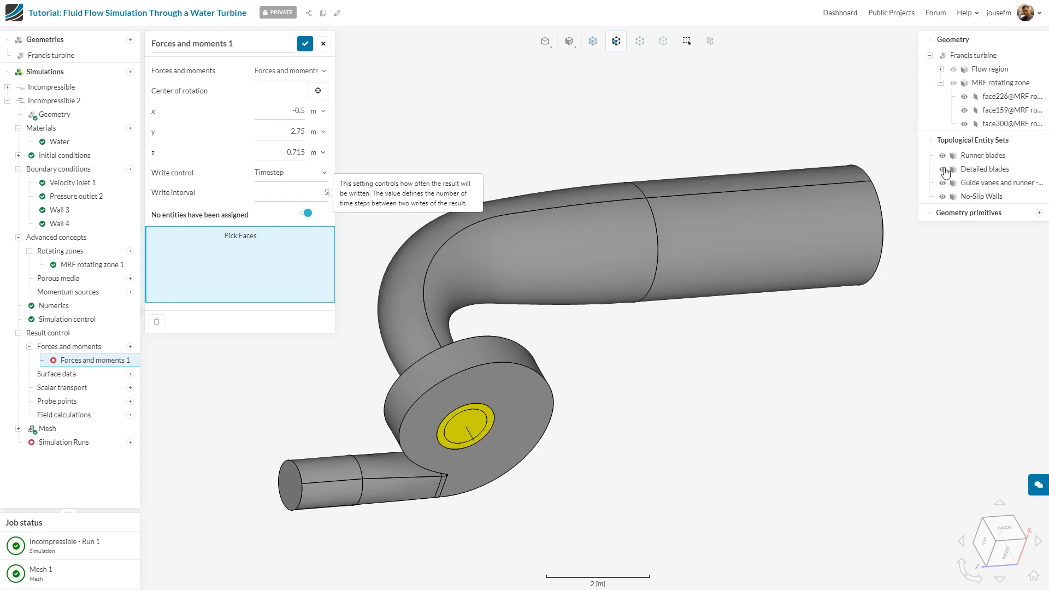
pyautogui.click(984, 156)
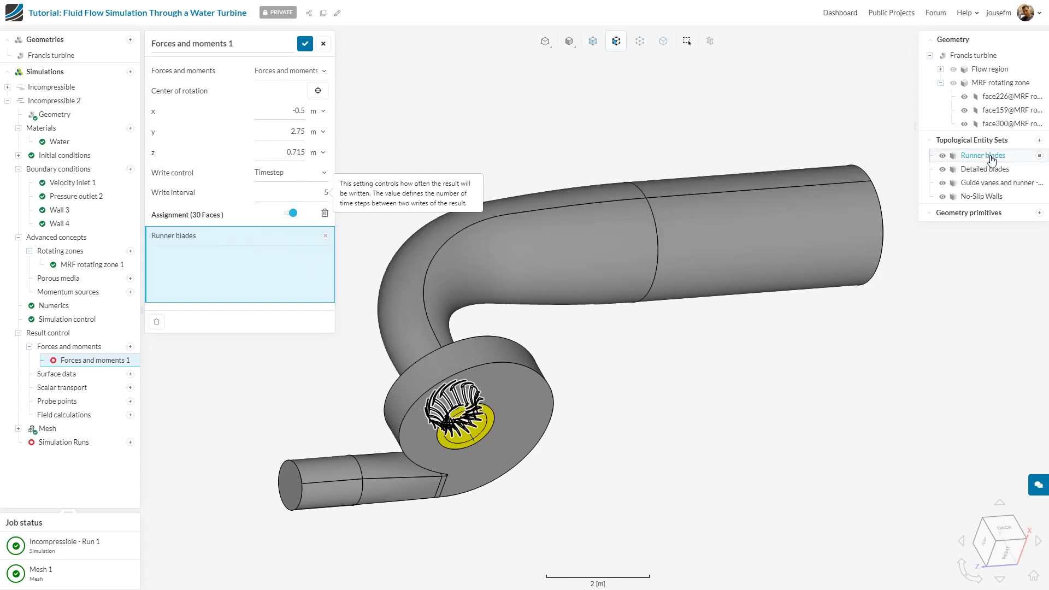
pyautogui.moveTo(684, 452); pyautogui.dragTo(399, 169)
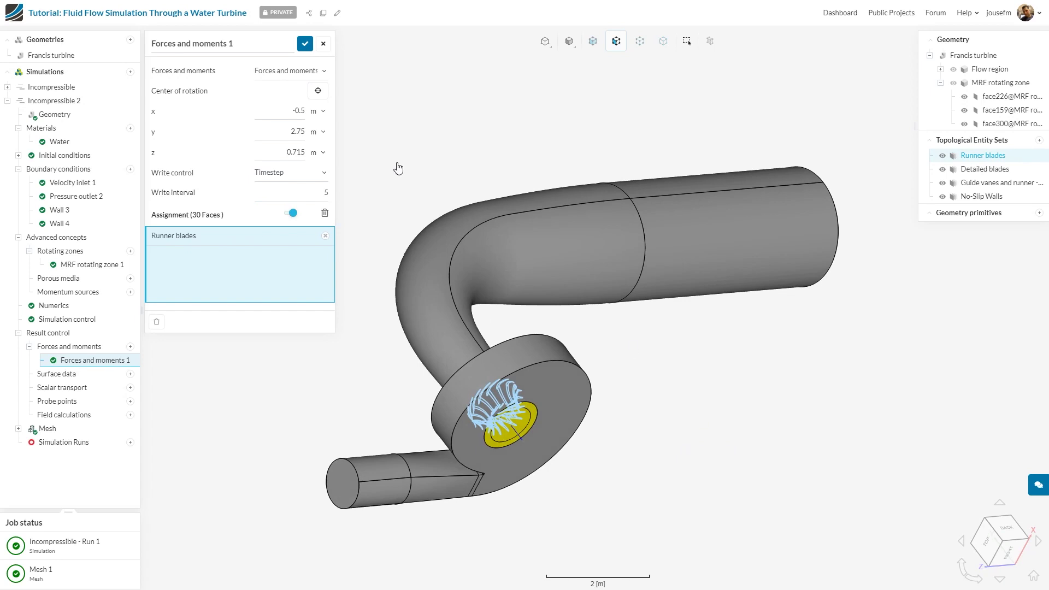
pyautogui.click(305, 43)
pyautogui.moveTo(349, 390)
pyautogui.mouseDown()
pyautogui.moveTo(394, 391)
pyautogui.moveTo(343, 382)
pyautogui.moveTo(345, 401)
pyautogui.mouseUp()
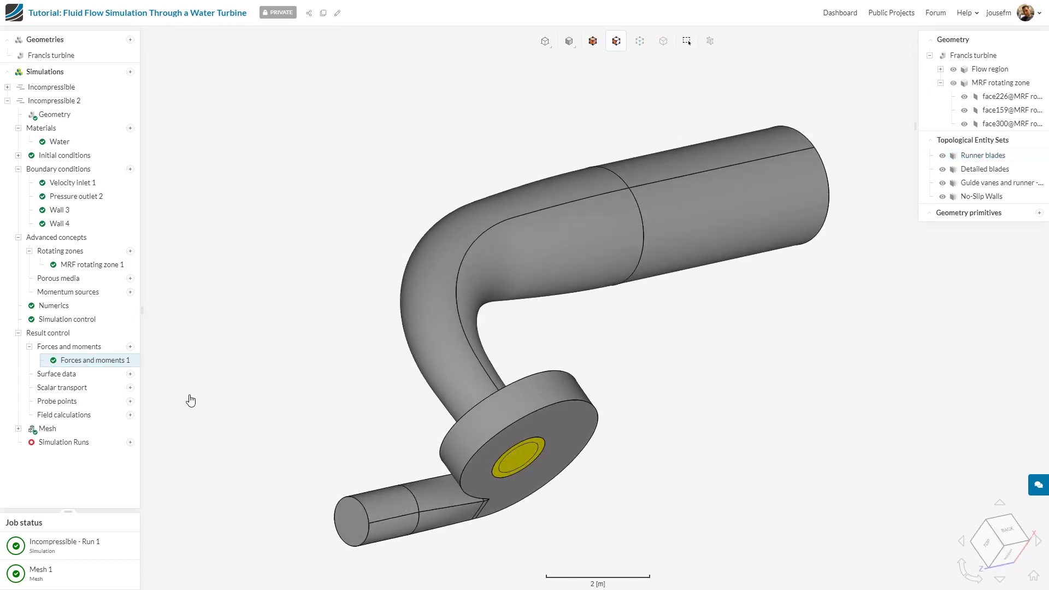
# - Add Area average 1 on the small inlet face, writing every 5 steps, and save it
pyautogui.click(130, 374)
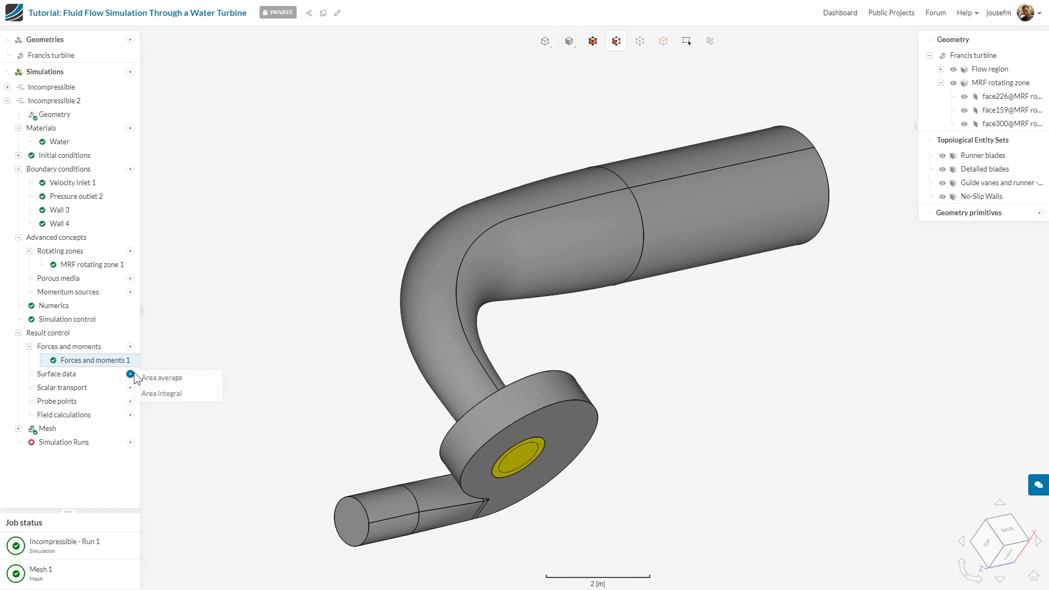
pyautogui.click(193, 379)
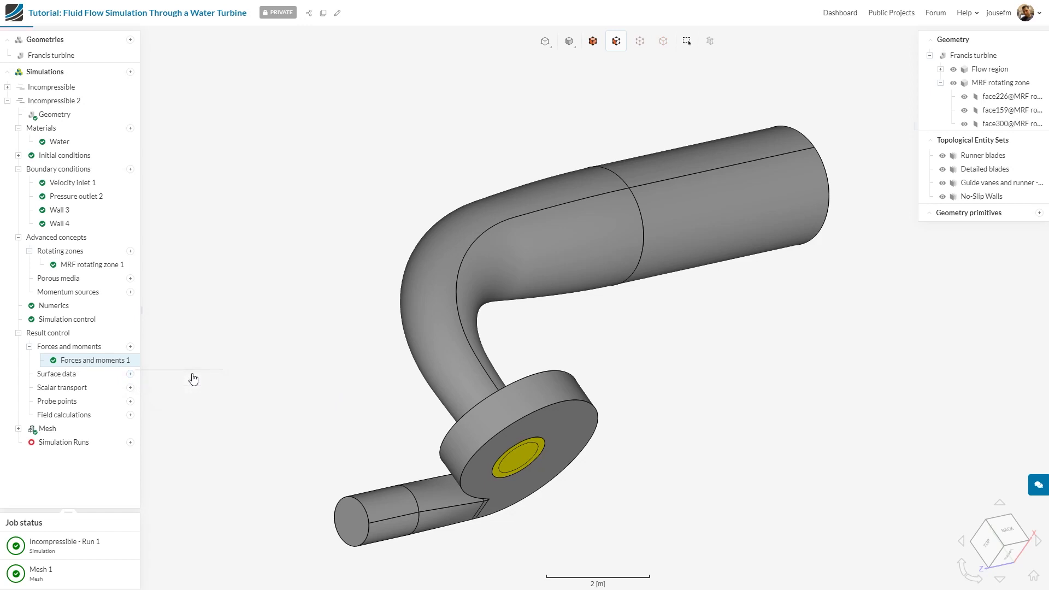
pyautogui.click(349, 525)
pyautogui.click(316, 109)
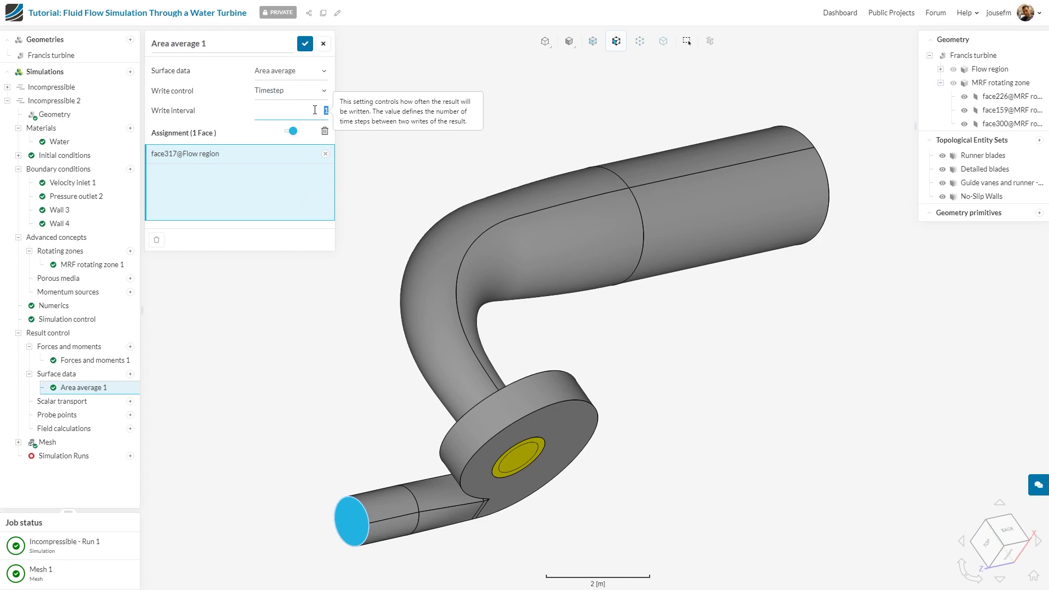
pyautogui.click(305, 43)
# - Add Area average 2 on the other pipe end face with write interval 5
pyautogui.moveTo(819, 349); pyautogui.dragTo(583, 397)
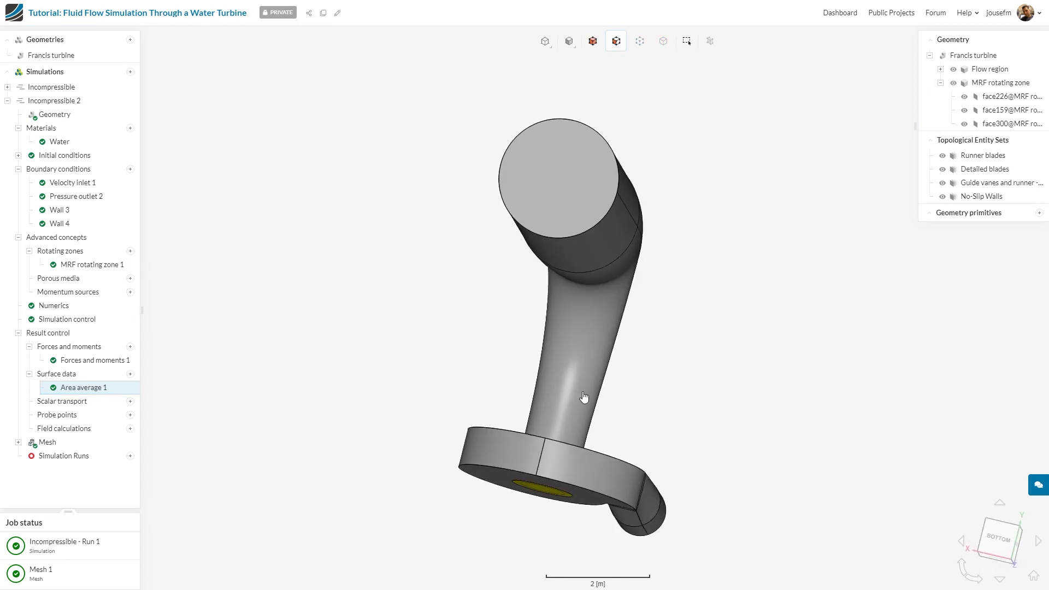
pyautogui.click(130, 374)
pyautogui.click(169, 378)
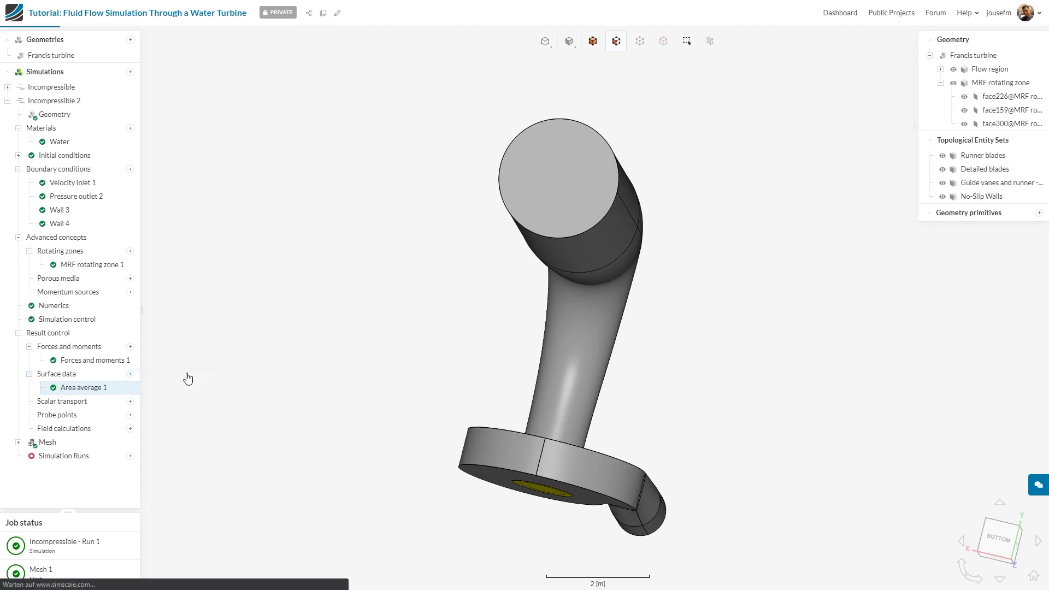
pyautogui.moveTo(417, 261); pyautogui.dragTo(418, 272)
pyautogui.click(418, 272)
pyautogui.doubleClick(320, 110)
pyautogui.write('5')
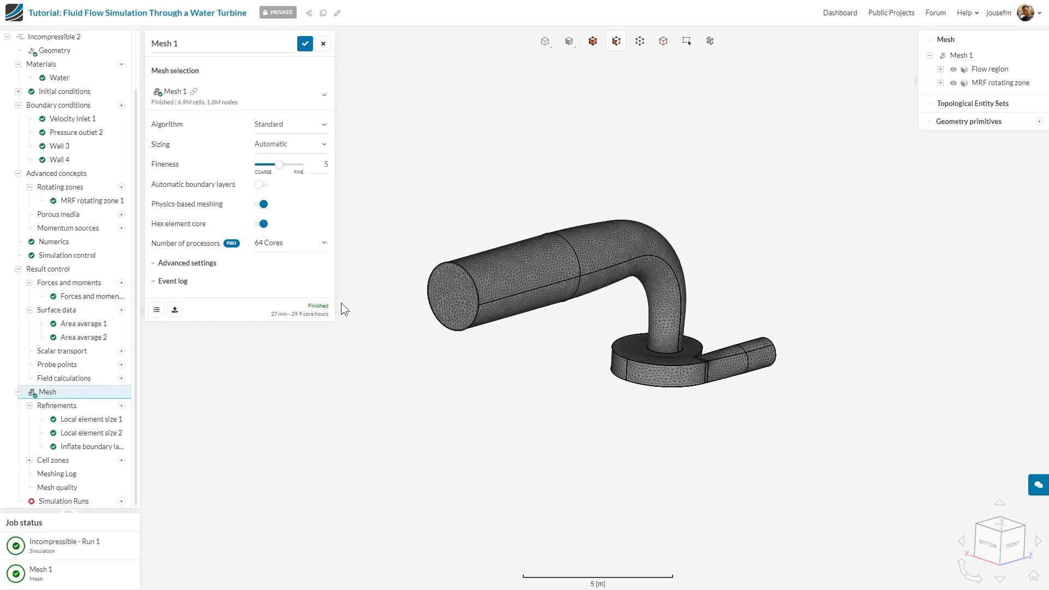
# - Zoom and orbit around the 6.9M-cell Mesh 1 to inspect the meshed turbine
pyautogui.moveTo(530, 333); pyautogui.dragTo(516, 340)
pyautogui.scroll(5, 545, 316)
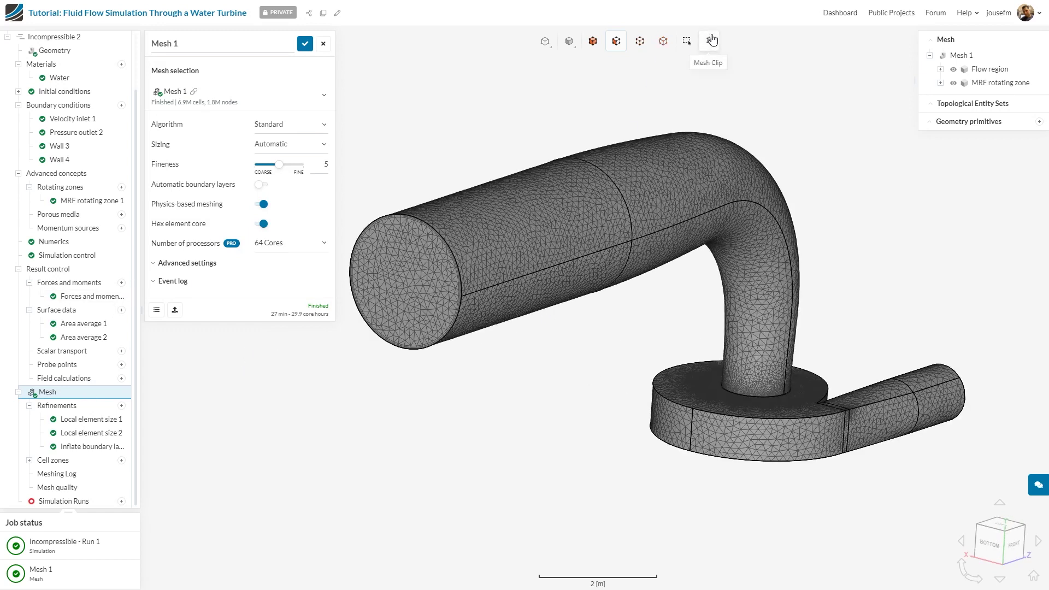
pyautogui.moveTo(492, 419); pyautogui.dragTo(481, 419)
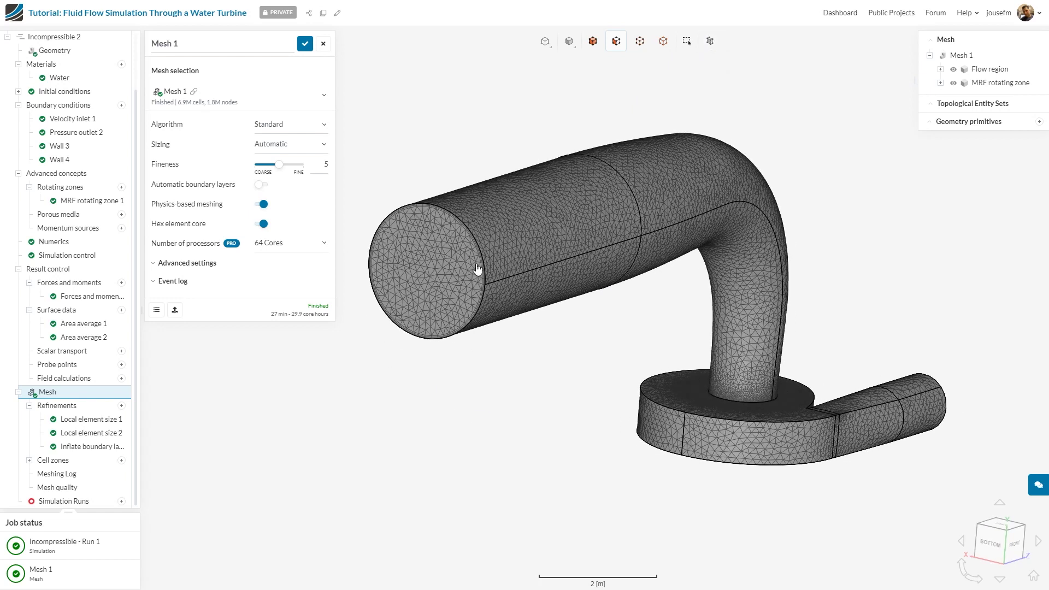
pyautogui.scroll(-5, 479, 270)
pyautogui.scroll(8, 478, 269)
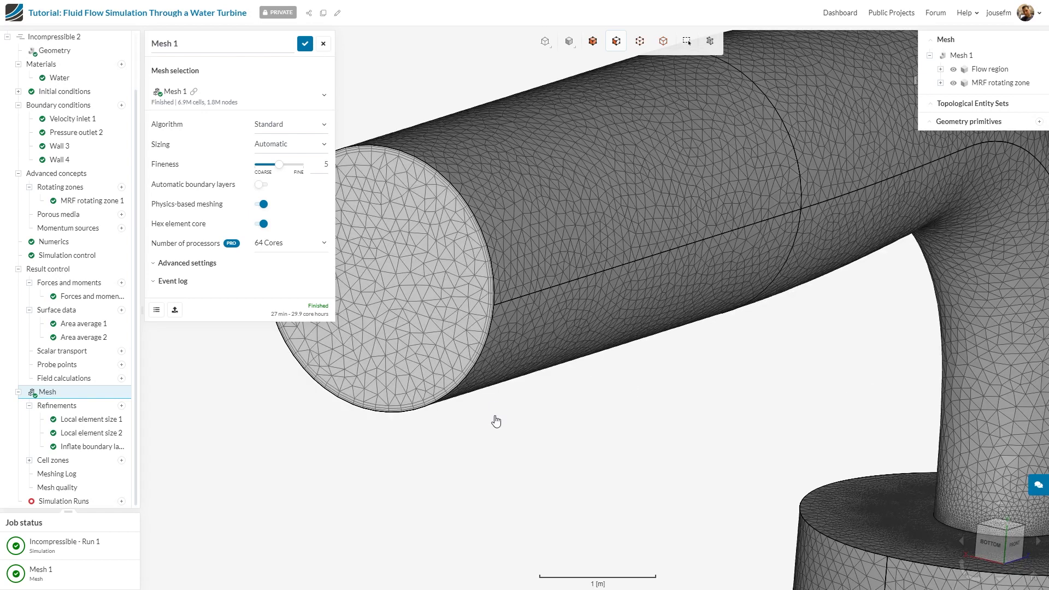
pyautogui.scroll(-3, 494, 427)
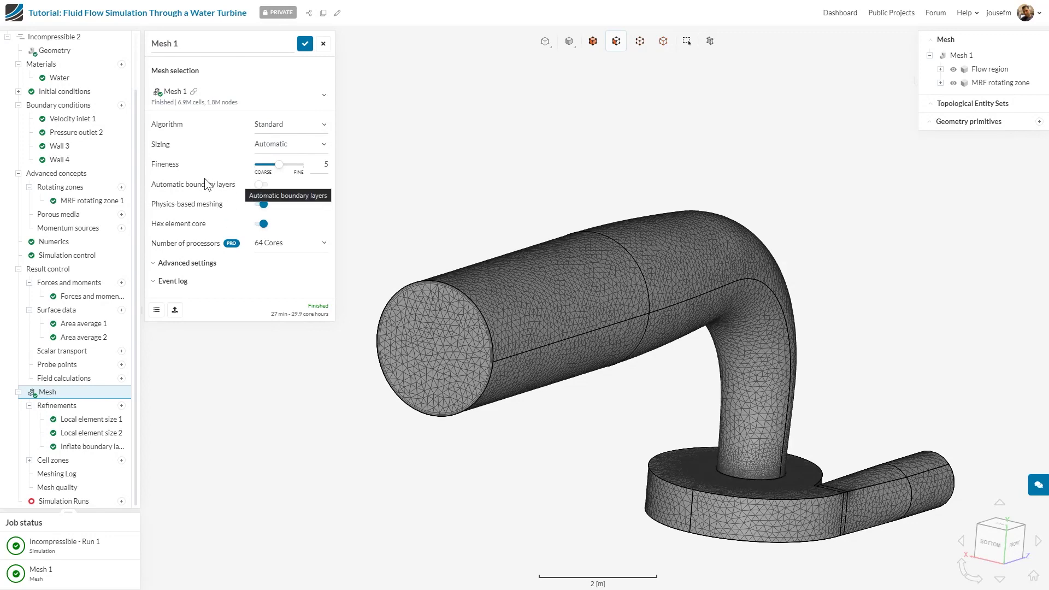
pyautogui.moveTo(320, 181)
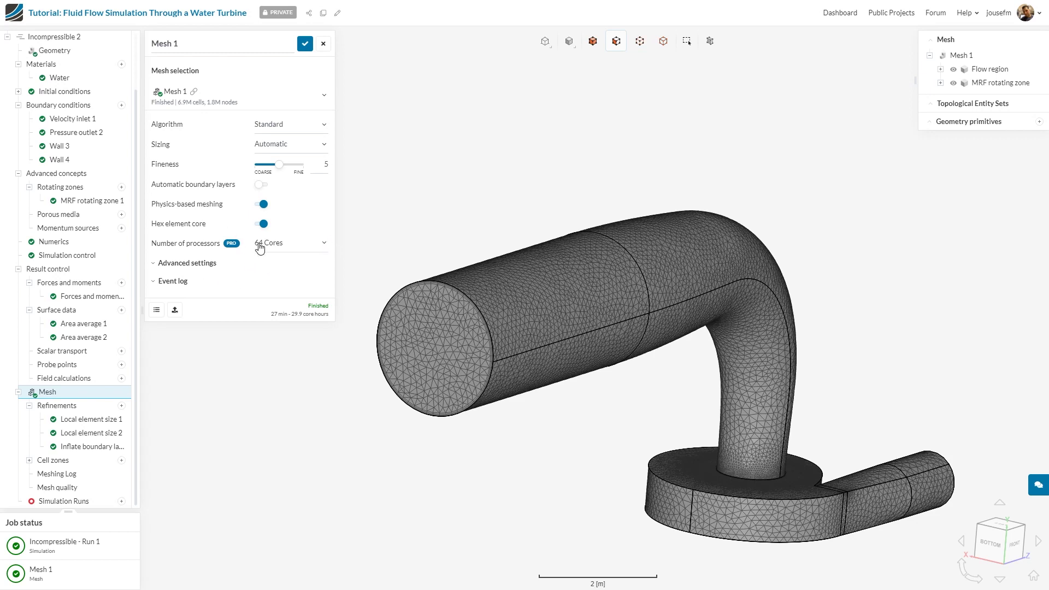
pyautogui.click(305, 44)
pyautogui.click(92, 421)
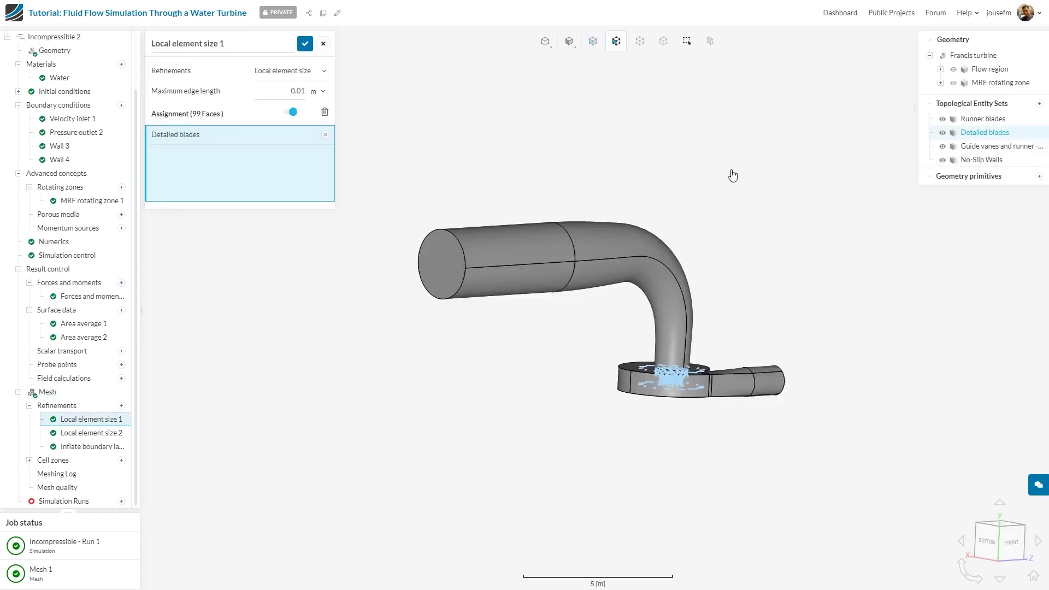
pyautogui.moveTo(731, 173); pyautogui.dragTo(732, 177)
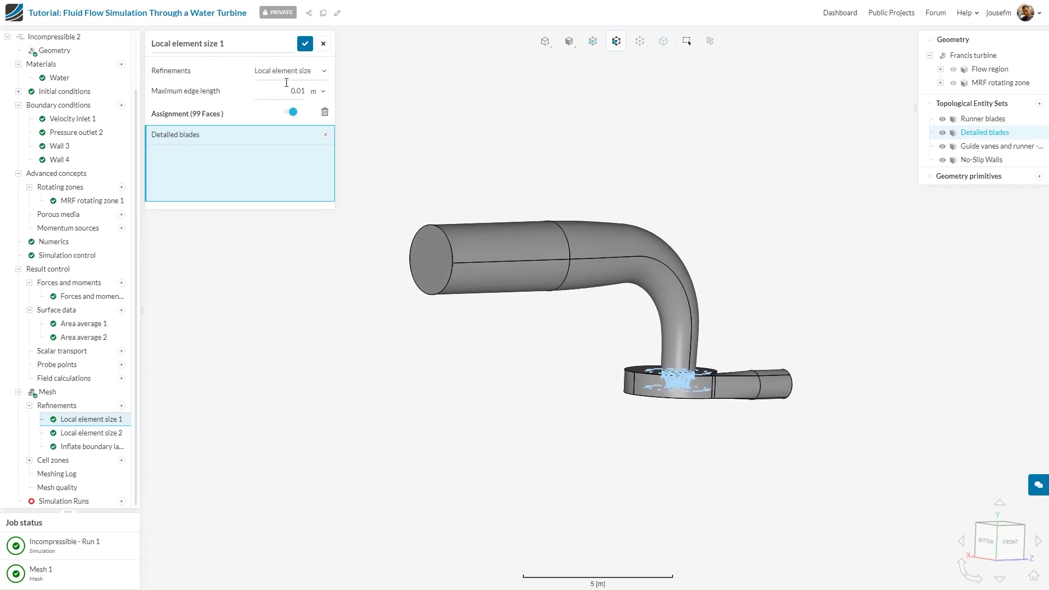
pyautogui.moveTo(573, 465); pyautogui.dragTo(694, 300)
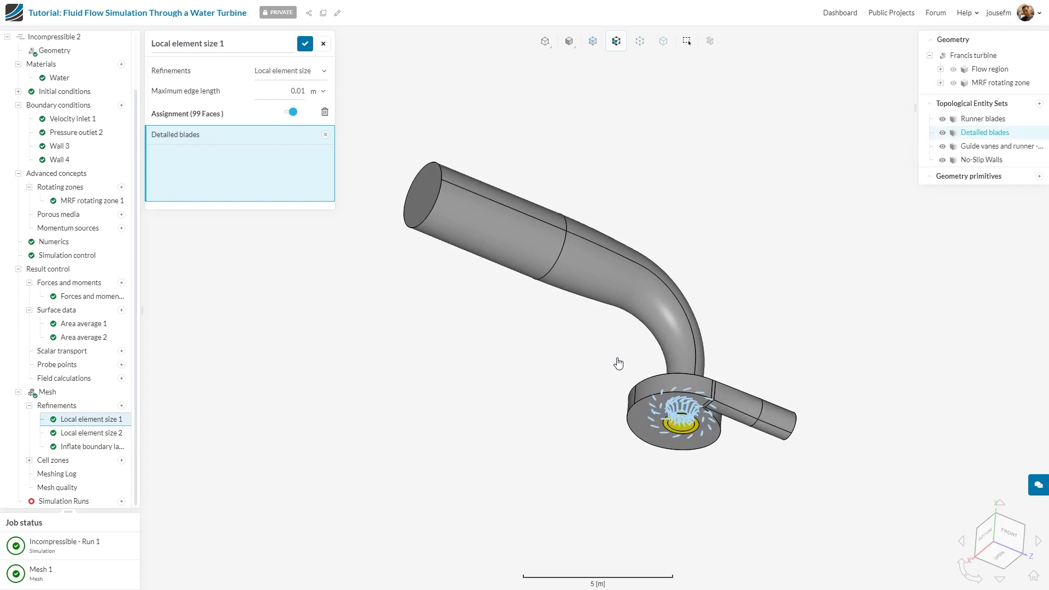
pyautogui.click(101, 433)
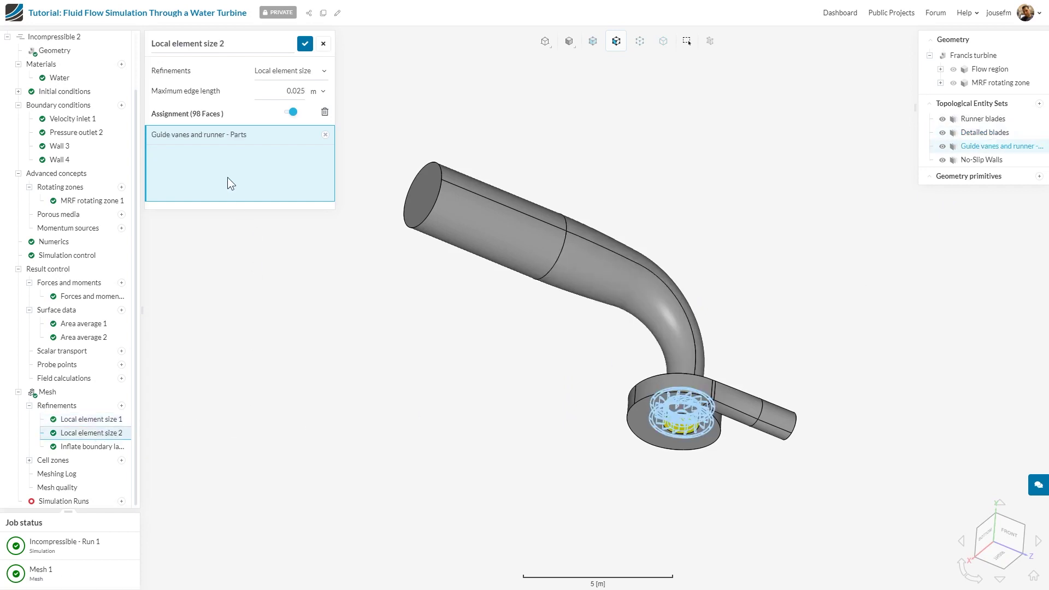
pyautogui.moveTo(491, 335); pyautogui.dragTo(380, 266)
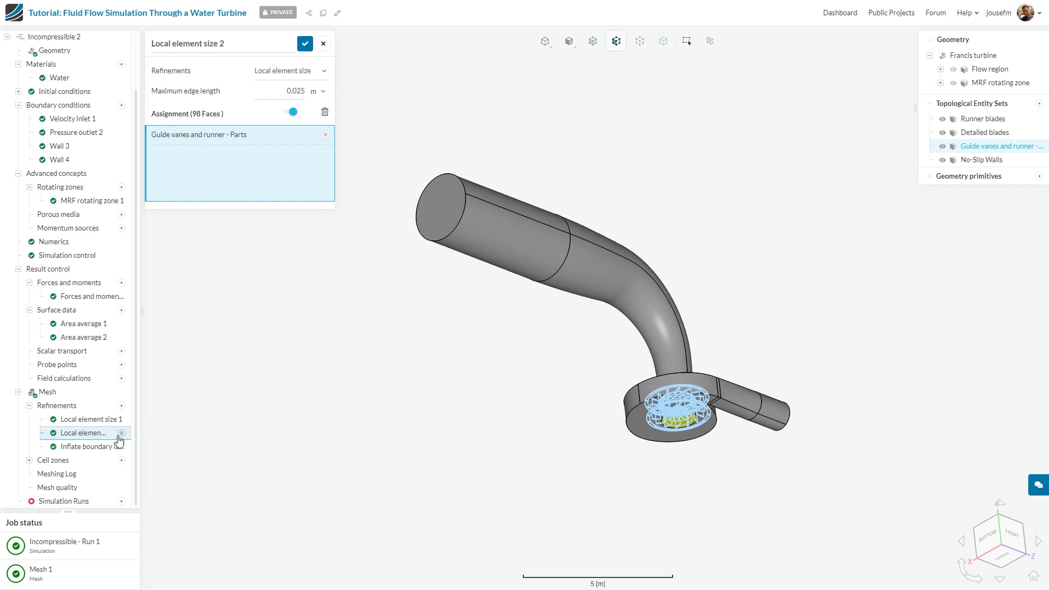
pyautogui.click(104, 446)
pyautogui.moveTo(464, 357); pyautogui.dragTo(517, 389)
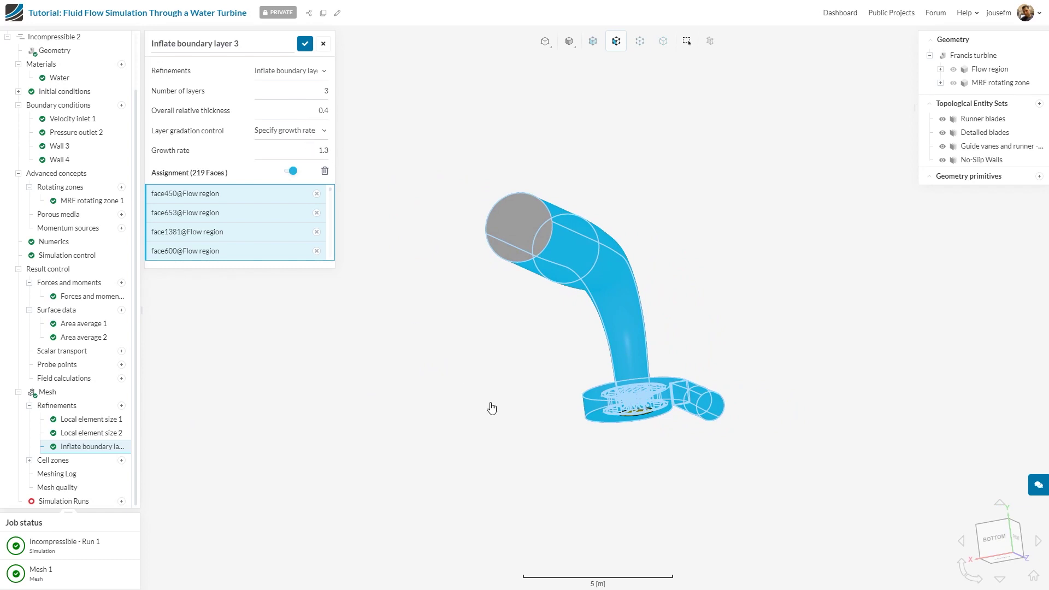
pyautogui.moveTo(492, 409); pyautogui.dragTo(465, 287)
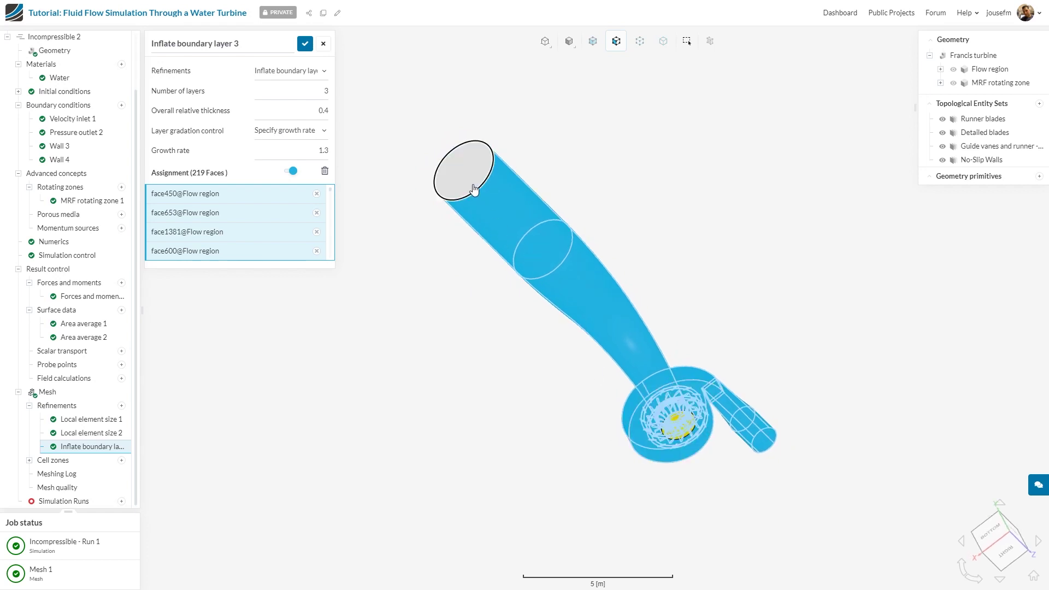
pyautogui.moveTo(778, 342); pyautogui.dragTo(805, 396)
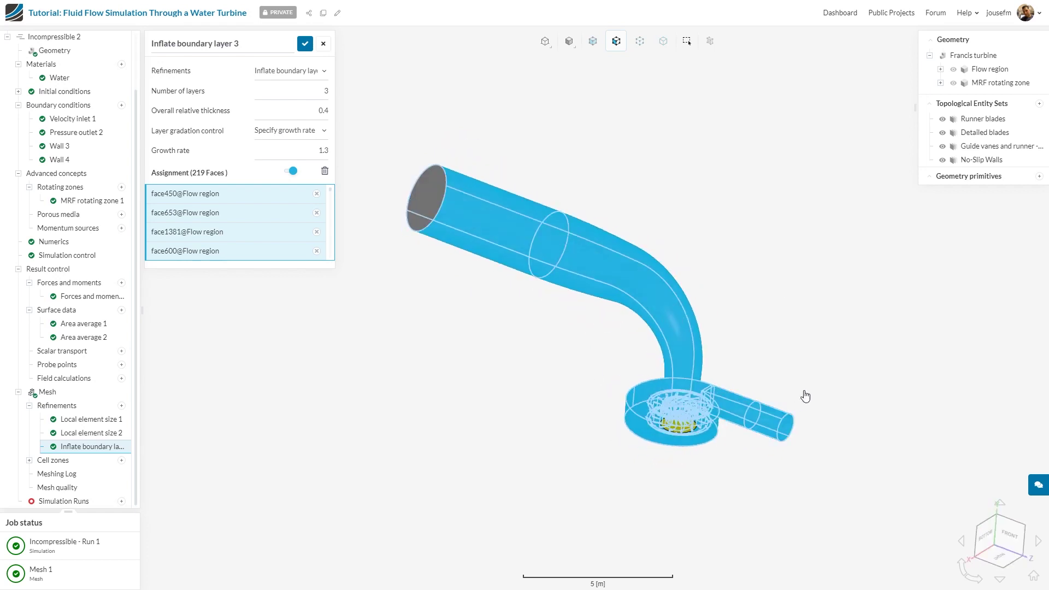
pyautogui.click(32, 392)
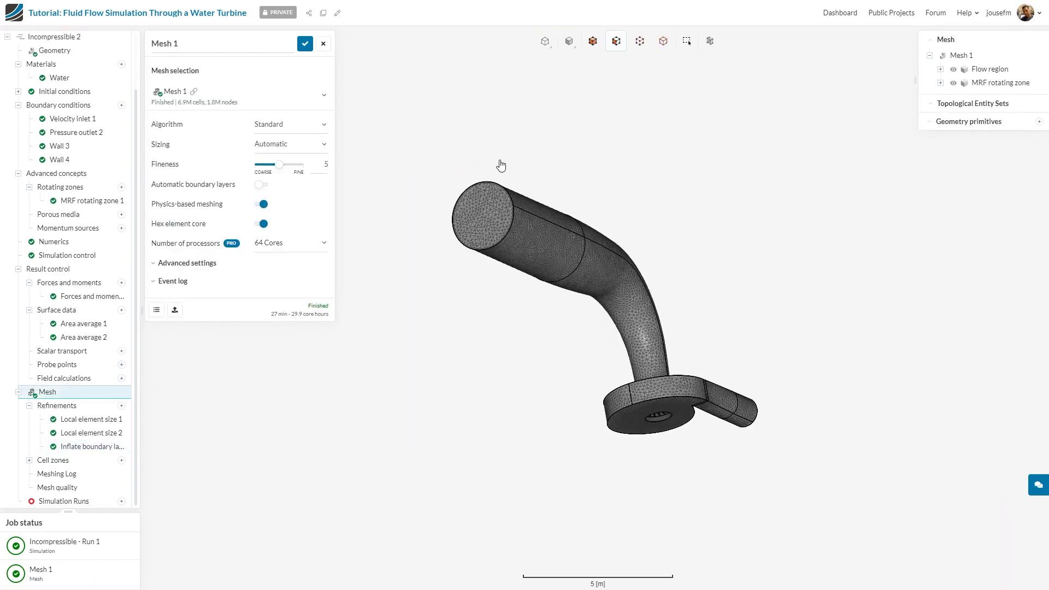
# - Open Zone 1 under Cell zones to check its MRF rotating zone assignment
pyautogui.scroll(3, 502, 167)
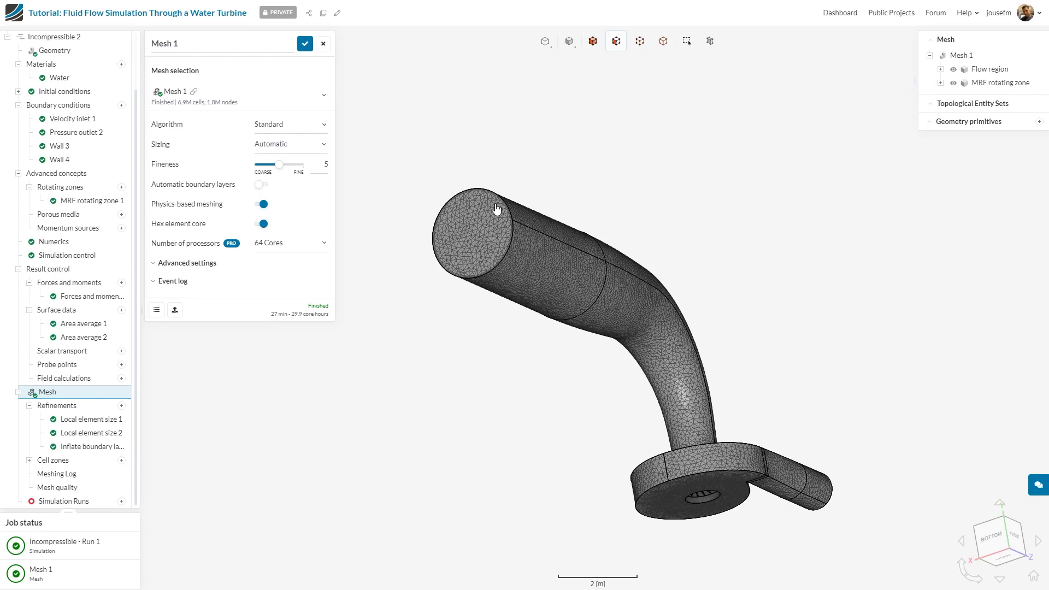
pyautogui.scroll(3, 497, 208)
pyautogui.scroll(-3, 486, 431)
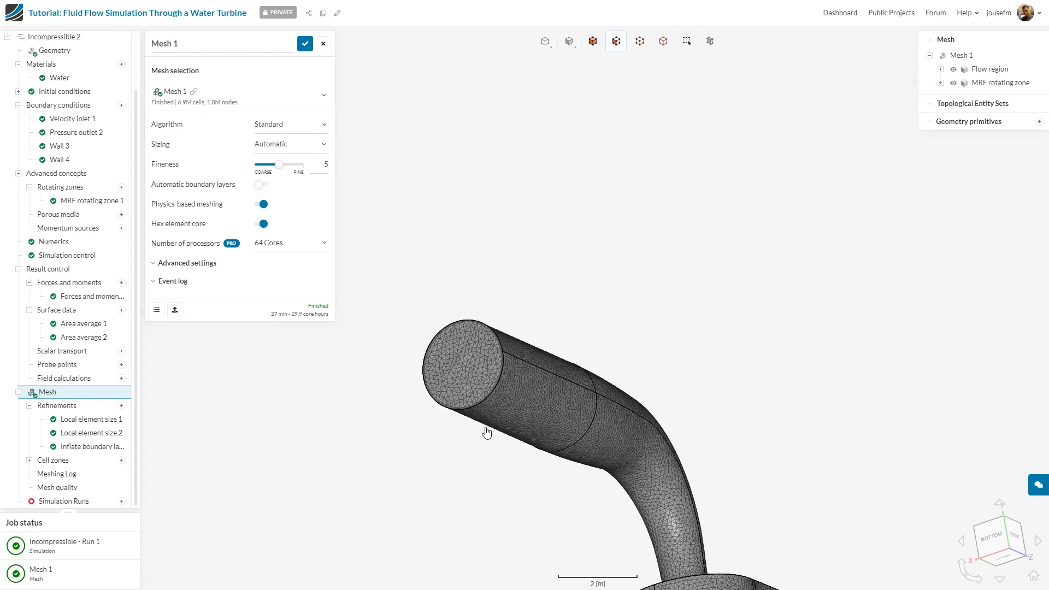
pyautogui.scroll(-3, 487, 433)
pyautogui.scroll(-1, 499, 326)
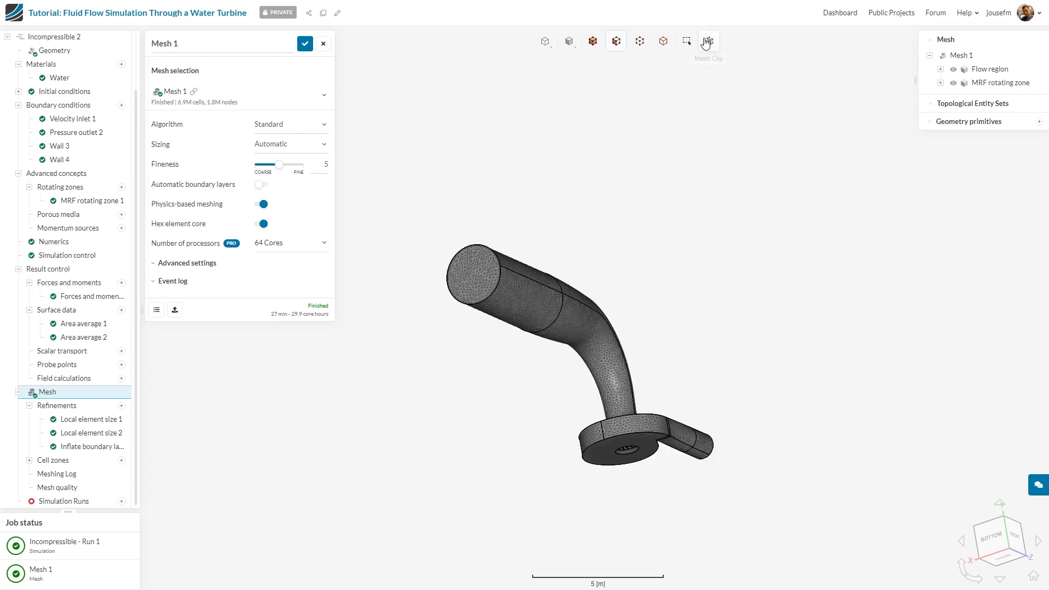
pyautogui.scroll(1, 58, 377)
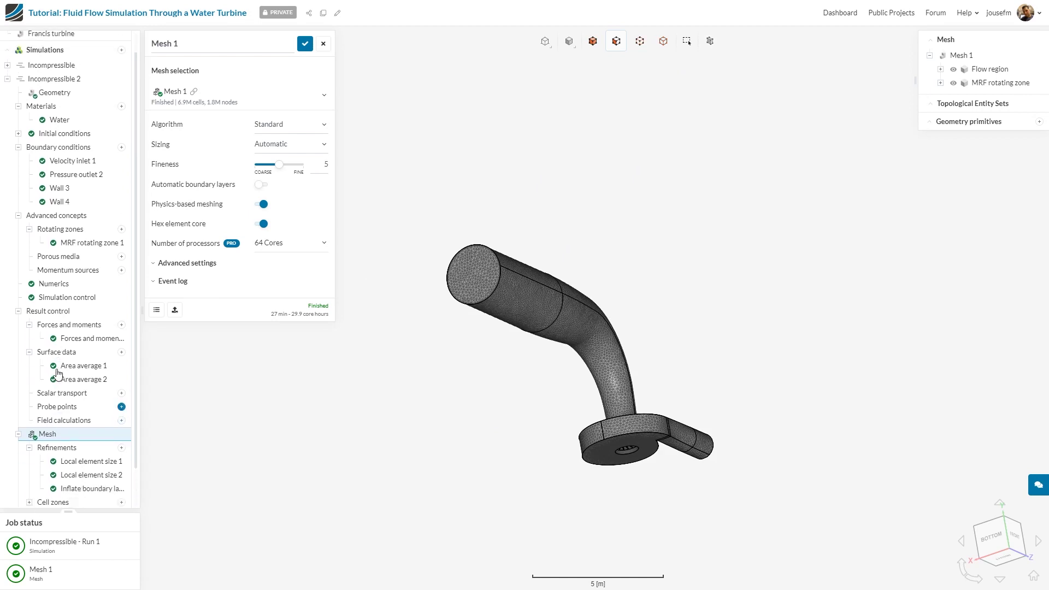
pyautogui.scroll(-1, 57, 373)
pyautogui.click(29, 461)
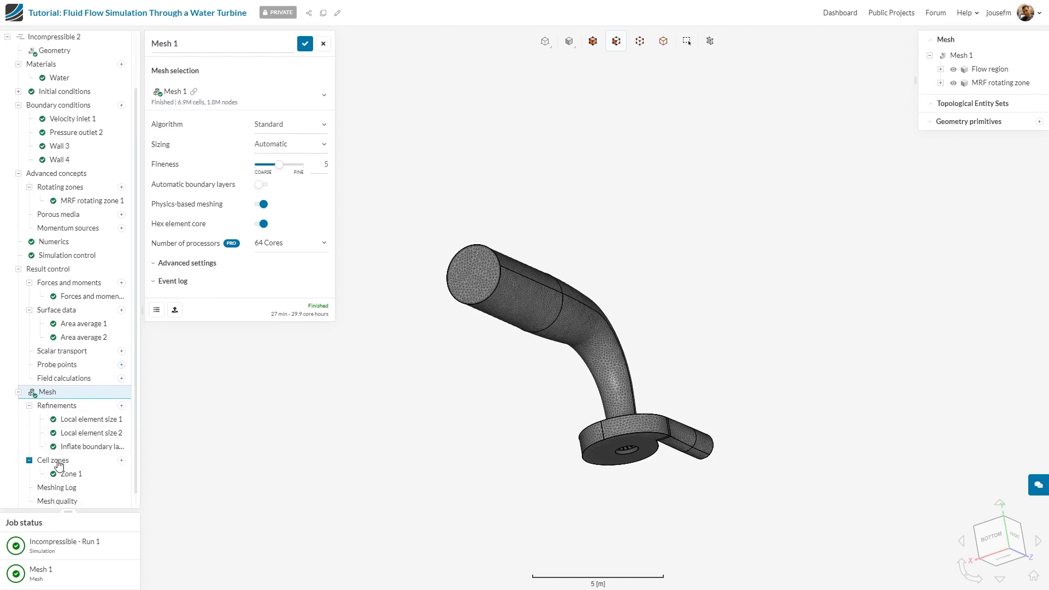
pyautogui.click(86, 477)
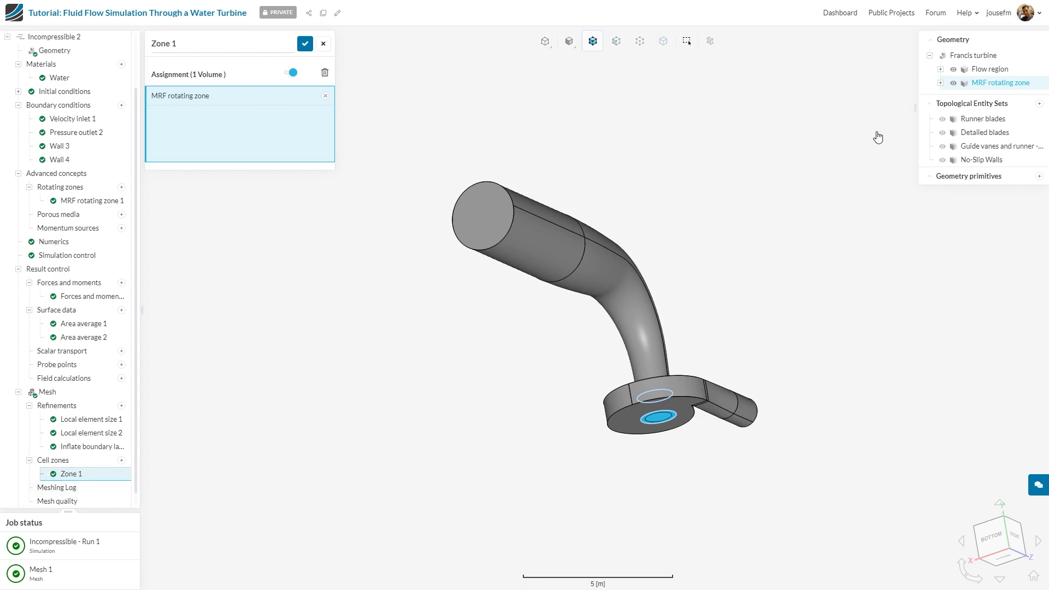
# - Orbit the turbine so the pipe lies flatter to view the assigned zone
pyautogui.moveTo(883, 137); pyautogui.dragTo(799, 208)
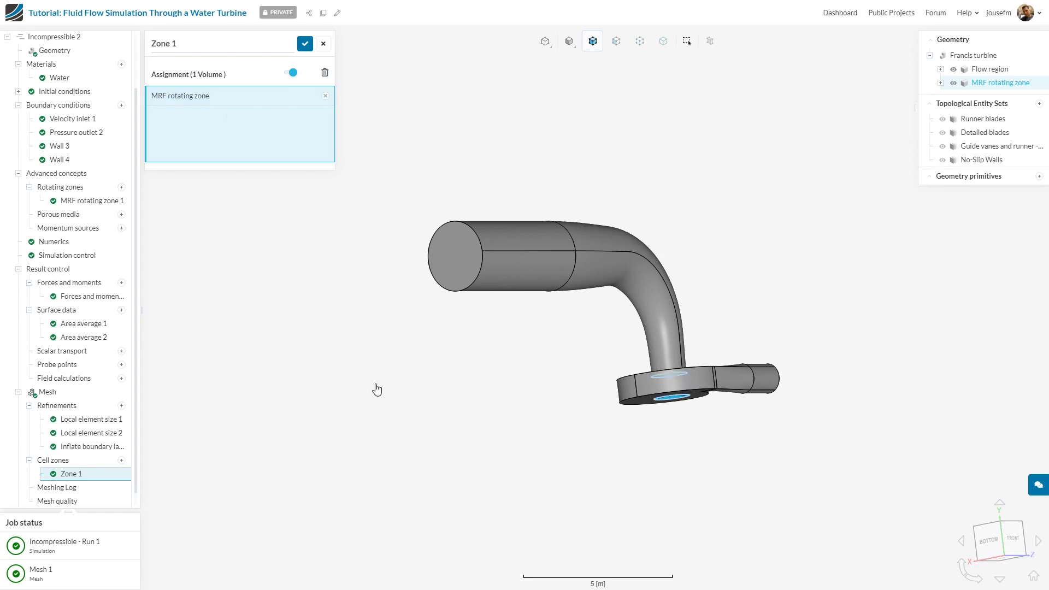
pyautogui.moveTo(365, 374); pyautogui.dragTo(356, 428)
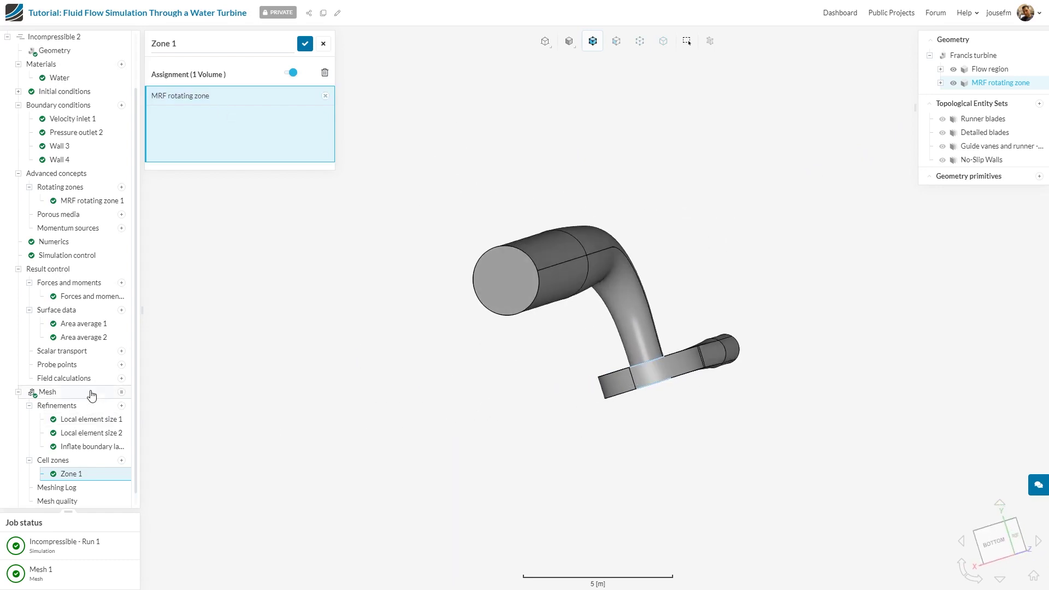
pyautogui.scroll(-1, 82, 394)
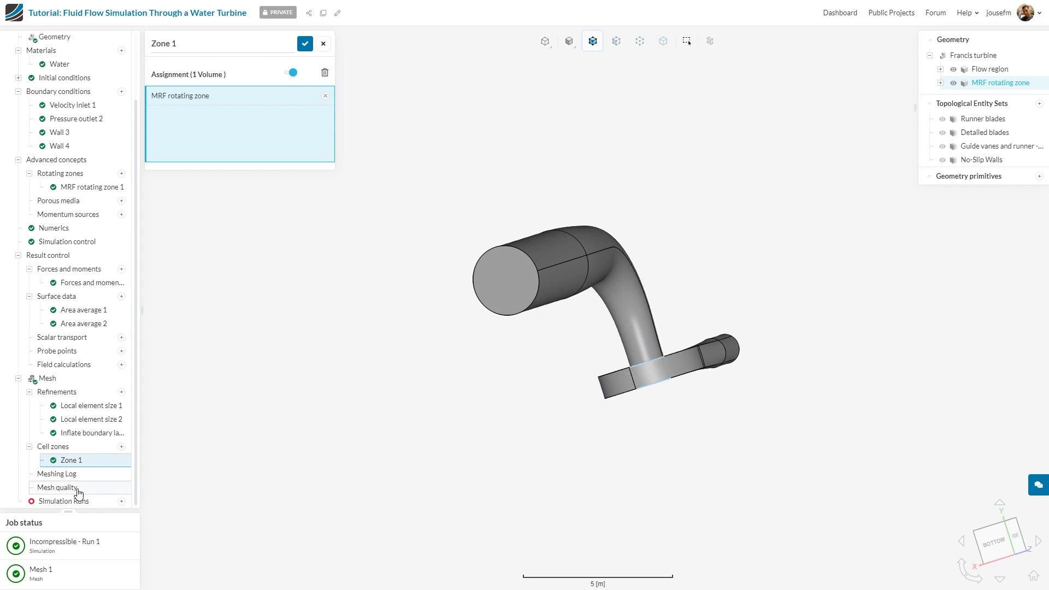
pyautogui.moveTo(328, 370); pyautogui.dragTo(375, 356)
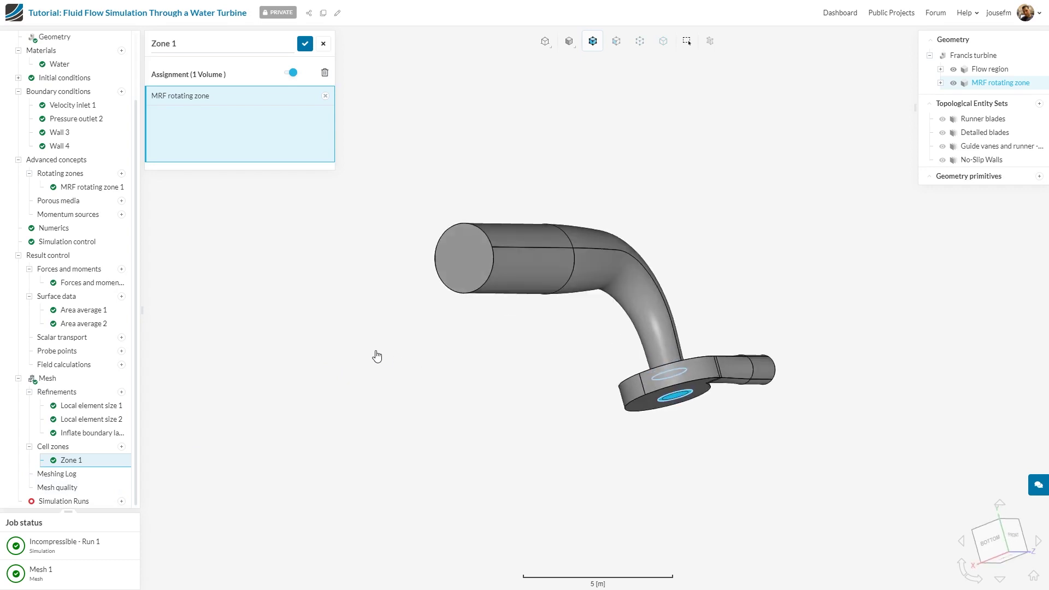
pyautogui.scroll(3, 380, 356)
pyautogui.moveTo(211, 502); pyautogui.dragTo(147, 491)
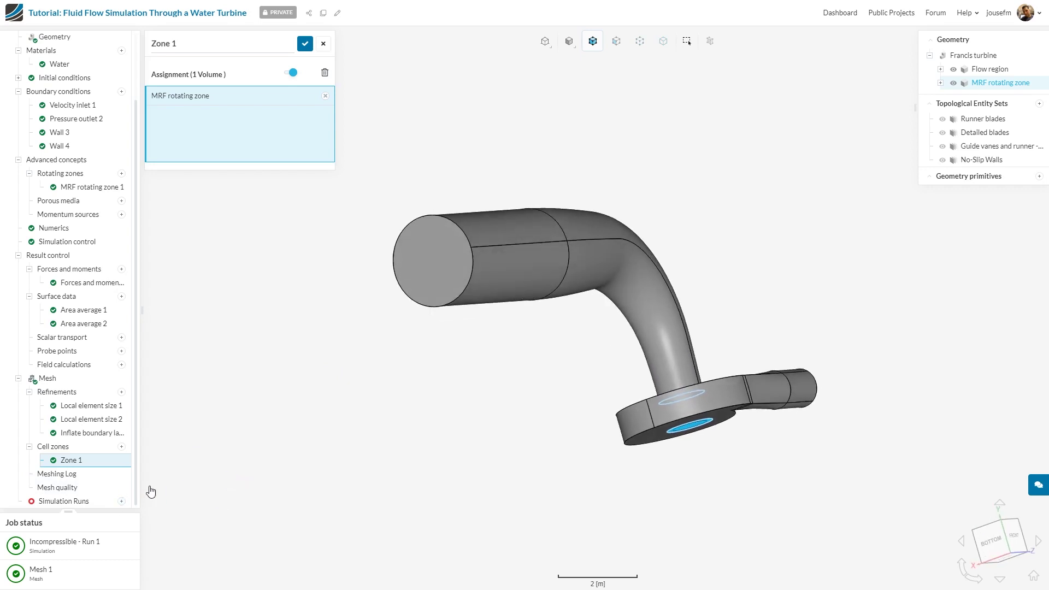
# - Cancel a new run, view Run 1's Forces and moments plot, then return to Run 1
pyautogui.click(121, 501)
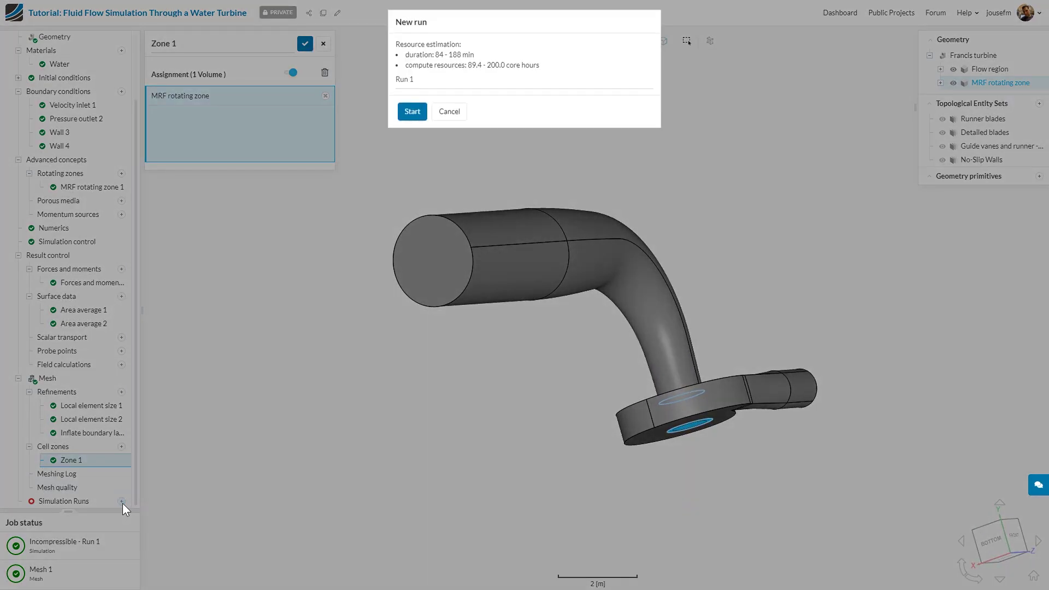
pyautogui.click(422, 121)
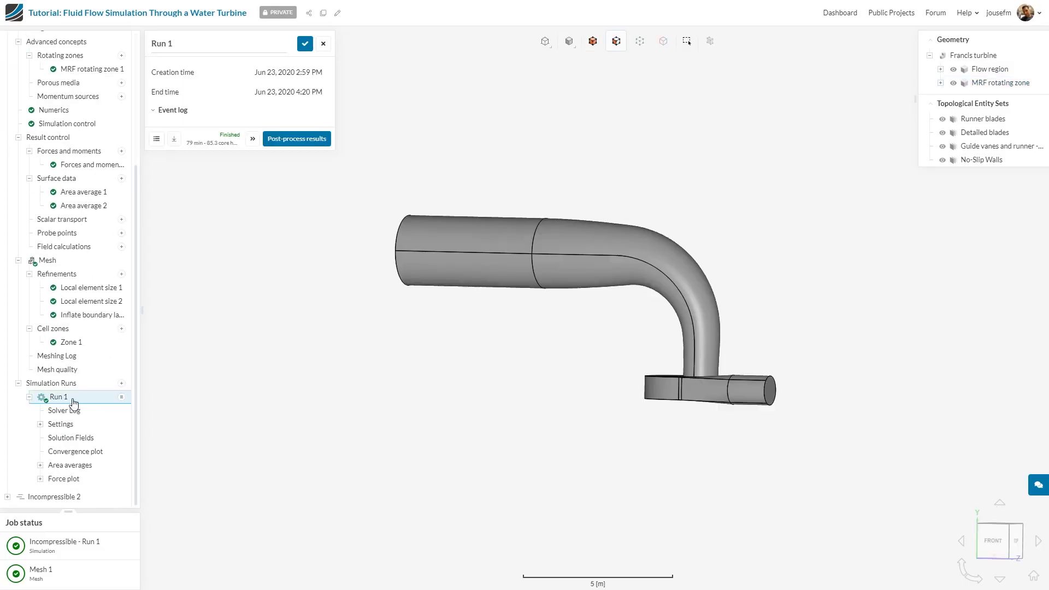
pyautogui.click(83, 491)
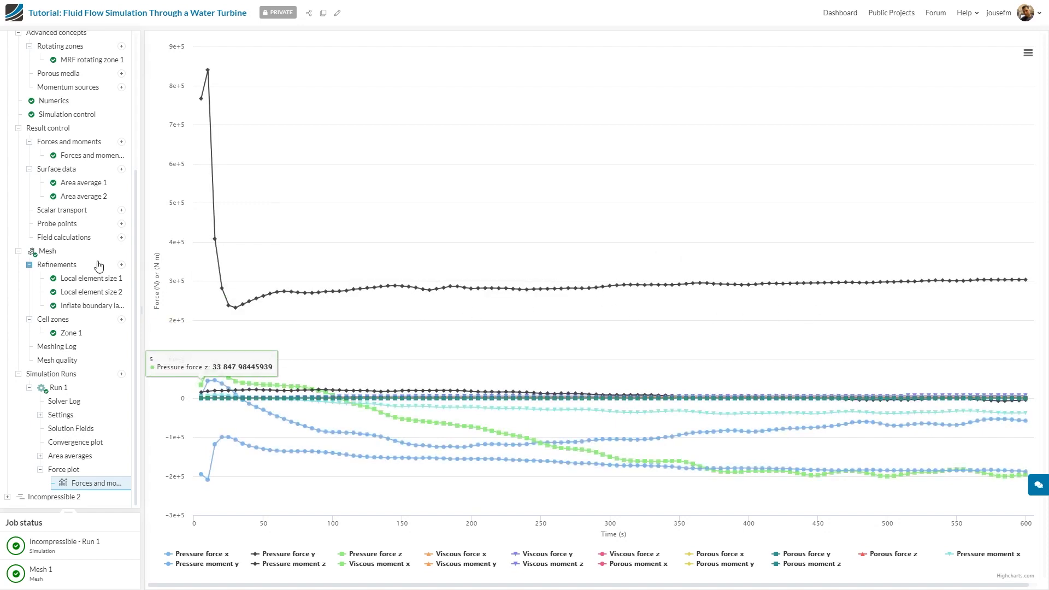
pyautogui.click(59, 388)
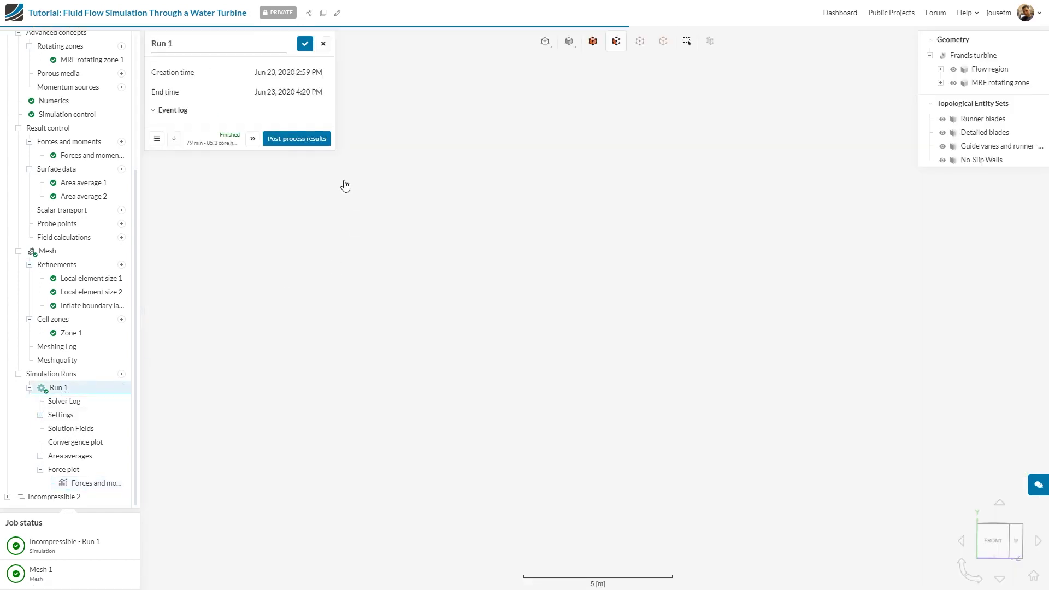
# - Open Run 1's results in post-processing and select Particle Trace 2
pyautogui.click(311, 141)
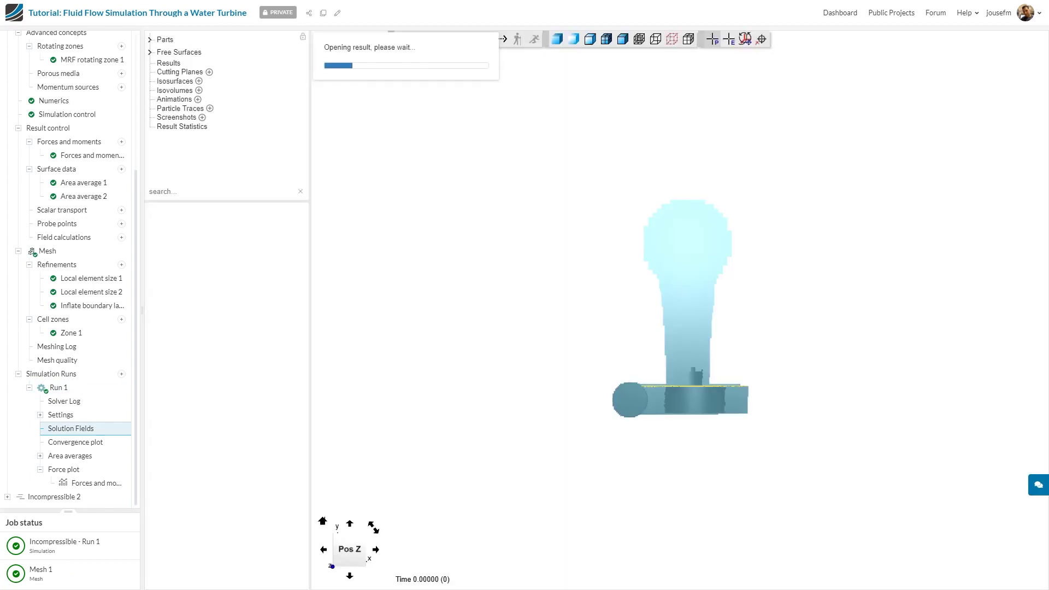
pyautogui.click(187, 126)
pyautogui.moveTo(508, 372)
pyautogui.mouseDown()
pyautogui.moveTo(574, 415)
pyautogui.moveTo(409, 399)
pyautogui.mouseUp()
# - Colour Particle Trace 2 by All Velocity [node] and bring the small end face into view
pyautogui.click(224, 323)
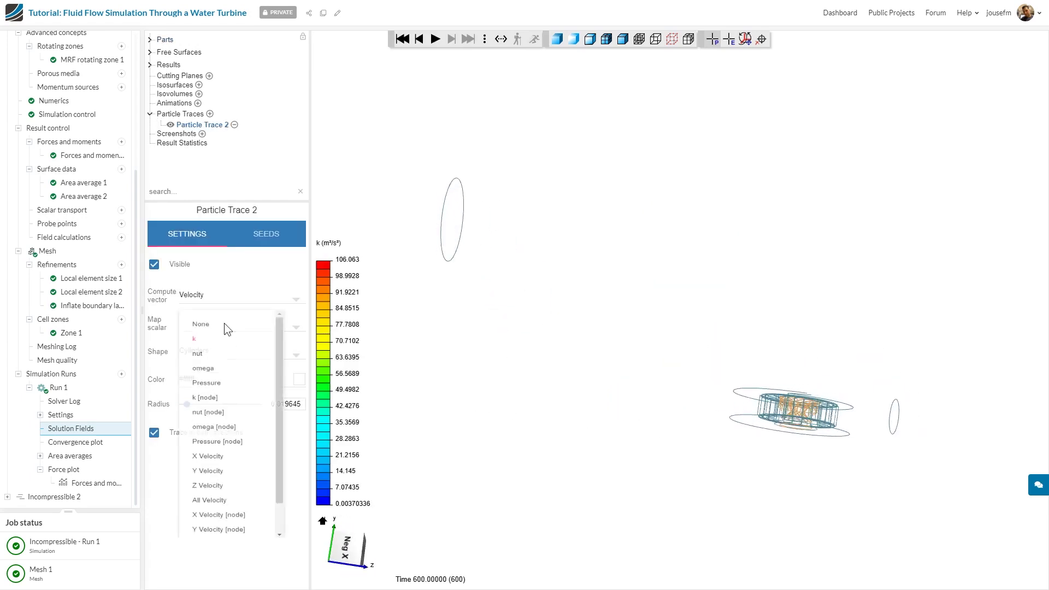
pyautogui.scroll(-2, 224, 414)
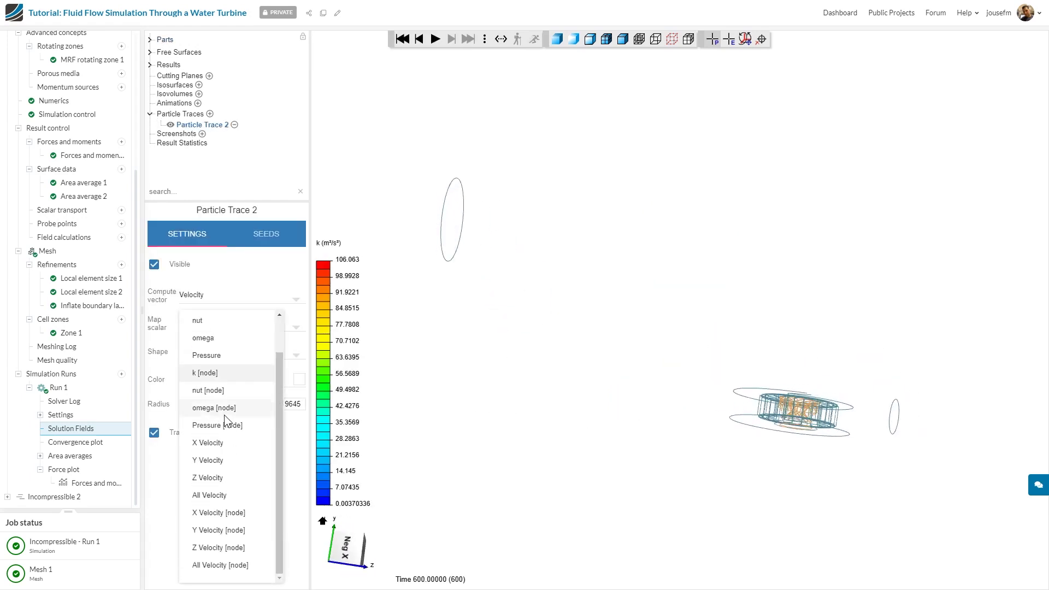
pyautogui.click(248, 566)
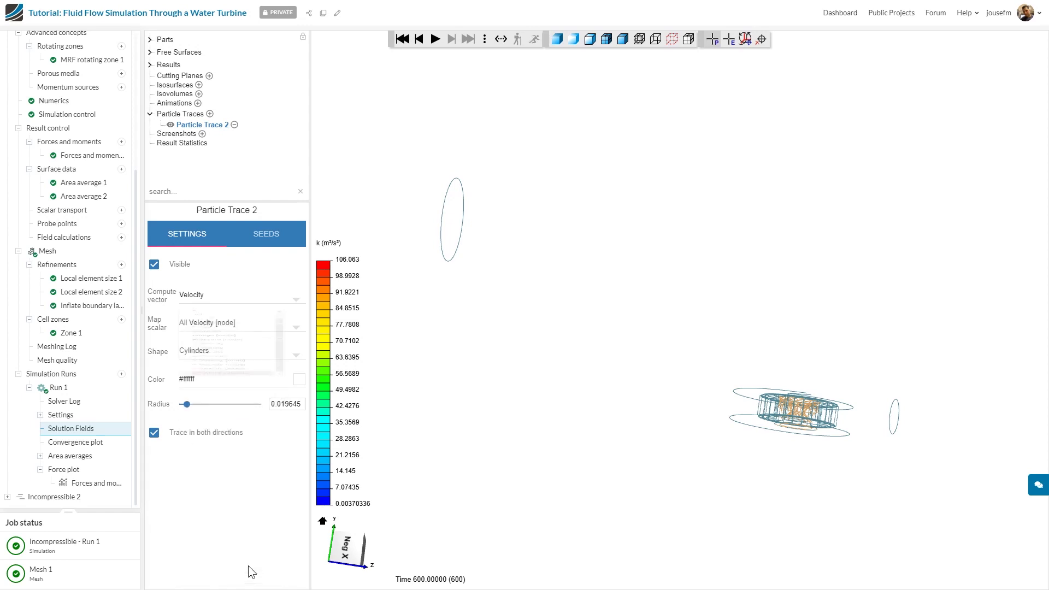
pyautogui.click(272, 241)
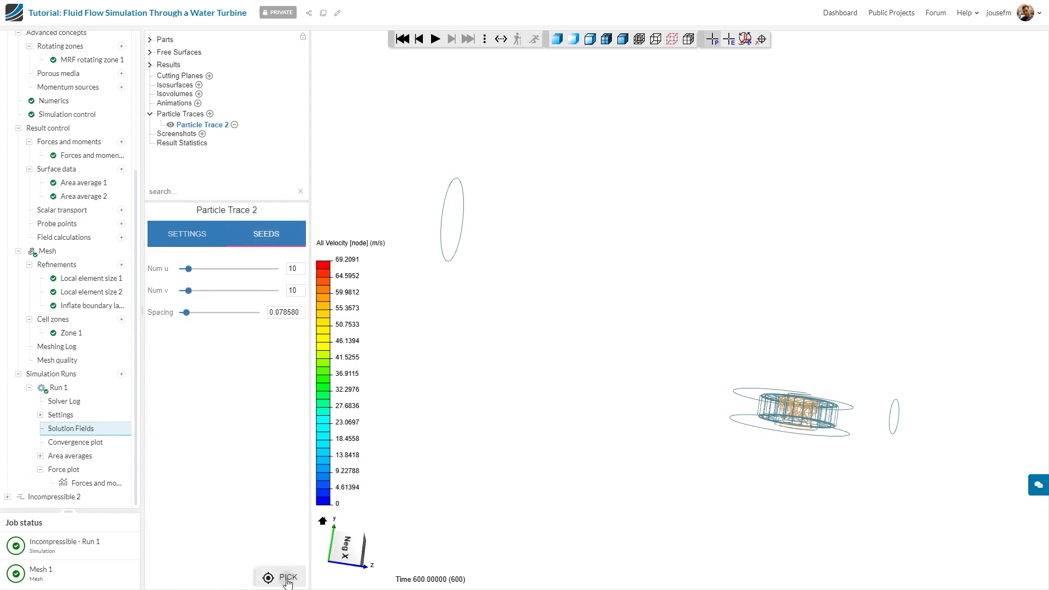
pyautogui.moveTo(712, 476); pyautogui.dragTo(604, 496)
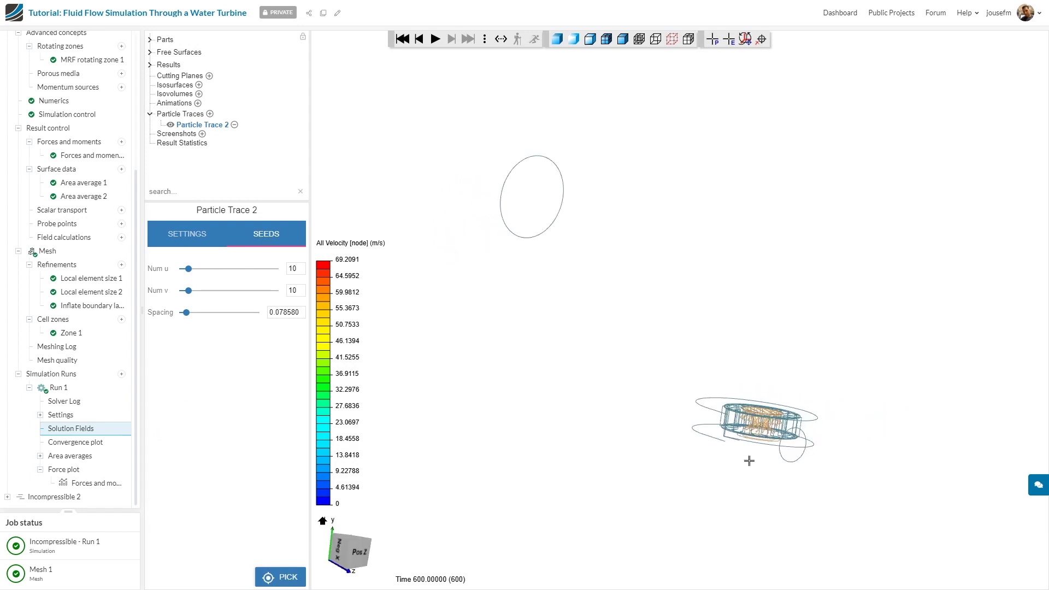
# - Seed Particle Trace 2 from the small circular end face and orbit to inspect the streamlines
pyautogui.click(793, 445)
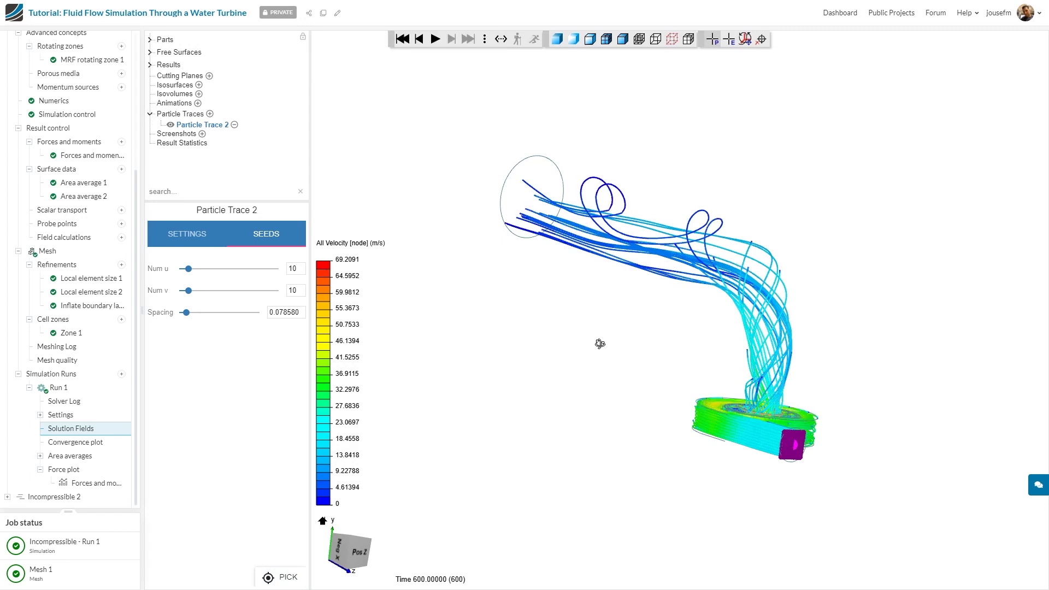
pyautogui.moveTo(698, 351)
pyautogui.mouseDown()
pyautogui.moveTo(720, 406)
pyautogui.moveTo(664, 424)
pyautogui.moveTo(690, 421)
pyautogui.moveTo(819, 475)
pyautogui.mouseUp()
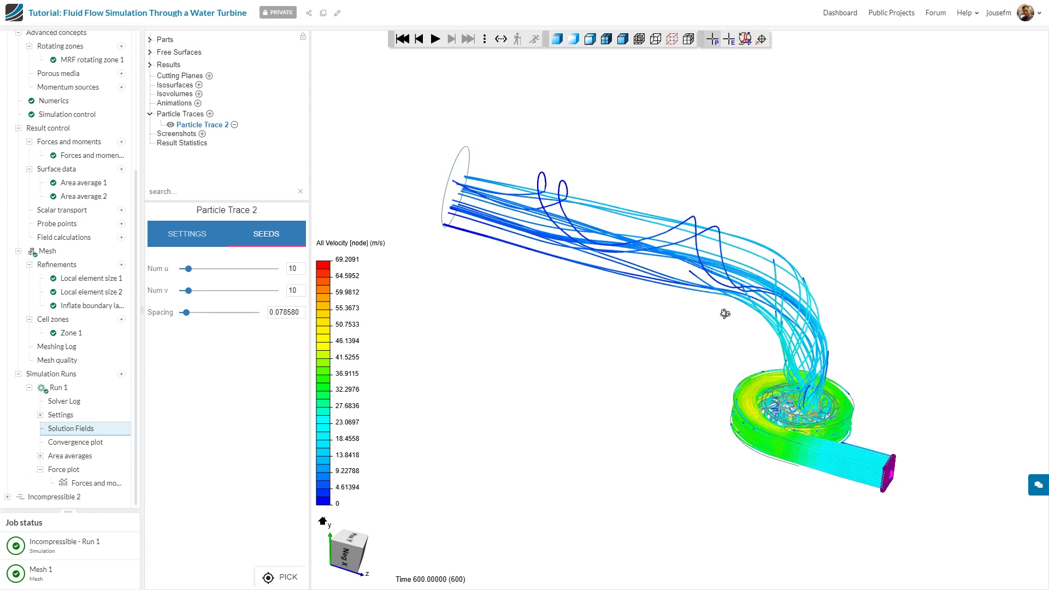
pyautogui.moveTo(727, 312)
pyautogui.mouseDown()
pyautogui.moveTo(711, 340)
pyautogui.moveTo(600, 373)
pyautogui.mouseUp()
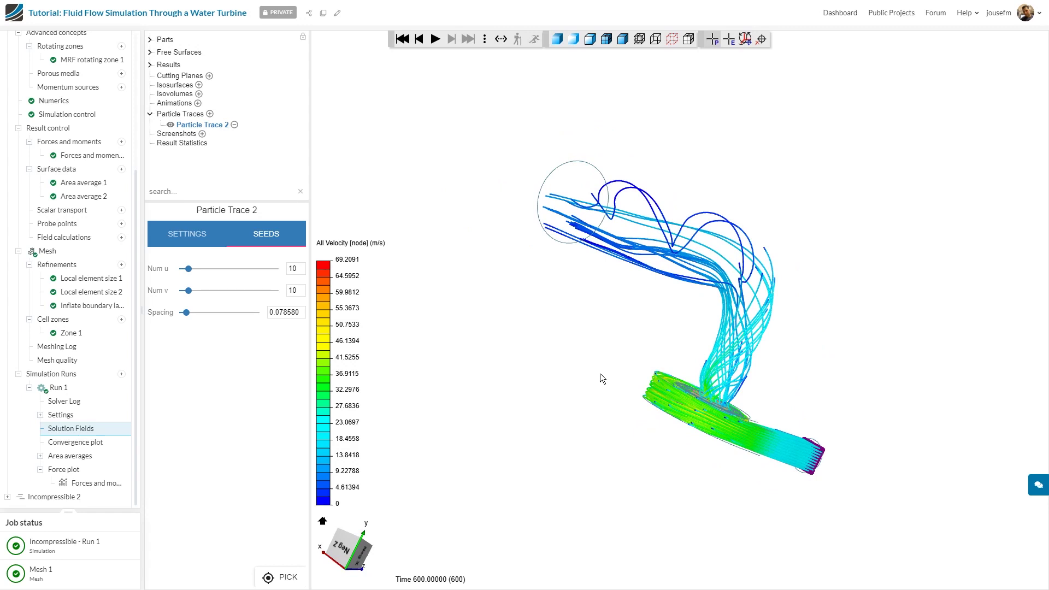
pyautogui.moveTo(584, 370); pyautogui.dragTo(564, 377)
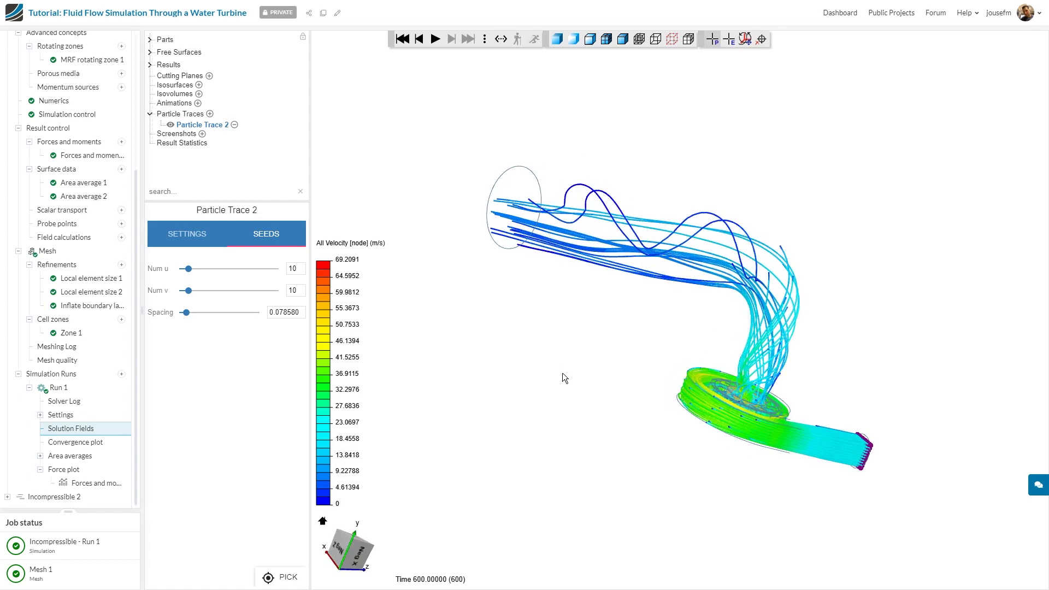